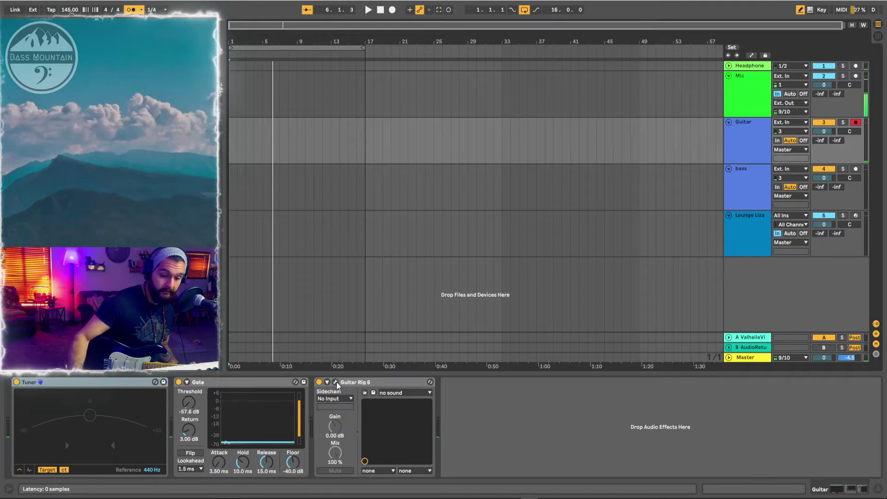
# Open the Guitar Rig 6 device on the Guitar track and look through the Psychedelic Cleans rack from tuner to Ensemble.
pyautogui.click(336, 382)
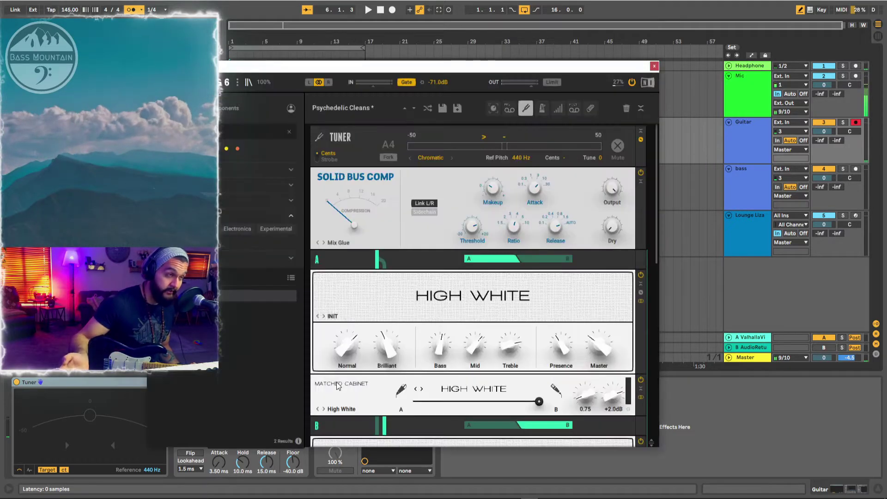
pyautogui.scroll(-10, 349, 327)
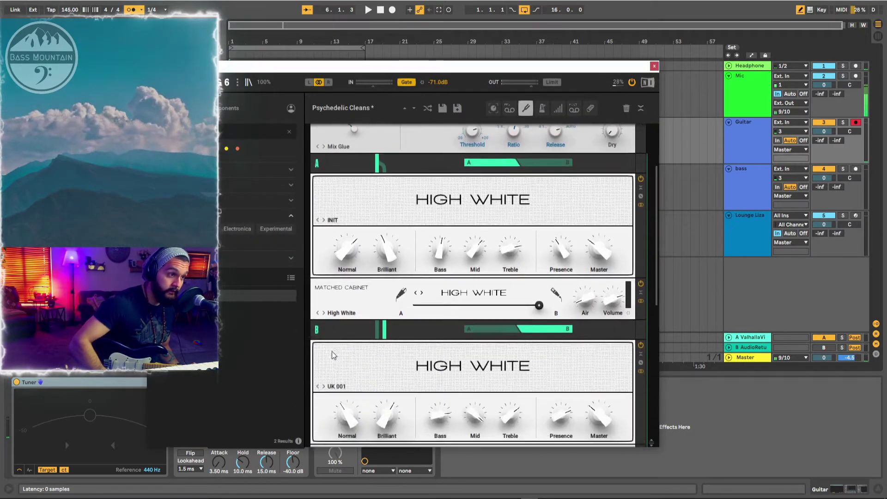
pyautogui.scroll(-6, 341, 349)
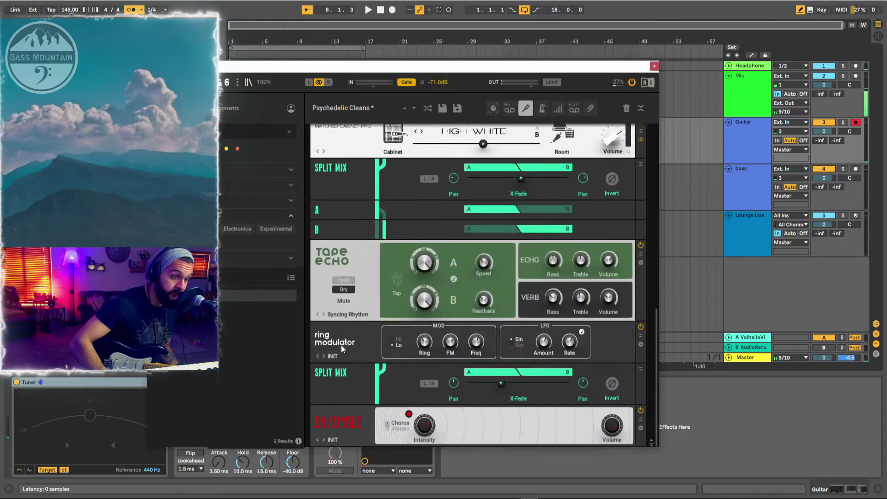
pyautogui.scroll(10, 342, 348)
pyautogui.scroll(3, 341, 347)
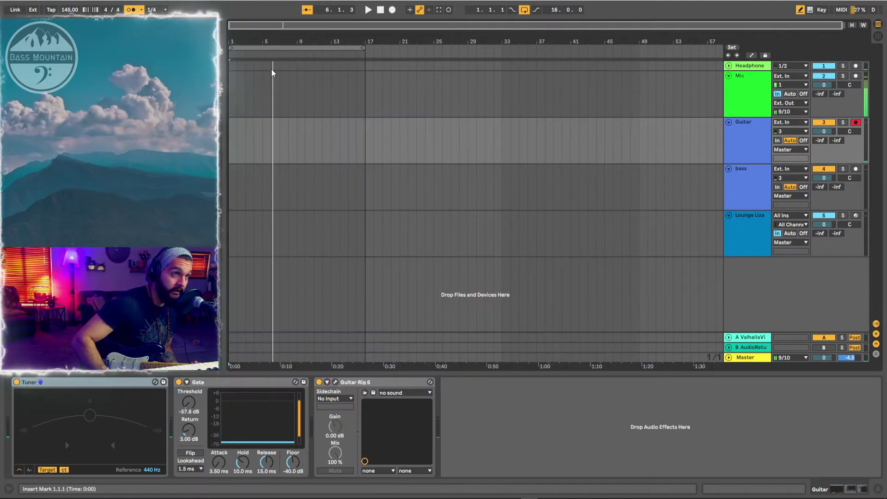
# Set the start position to bar 1 and record a 24-bar guitar take on the Guitar track.
pyautogui.moveTo(272, 73); pyautogui.dragTo(231, 80)
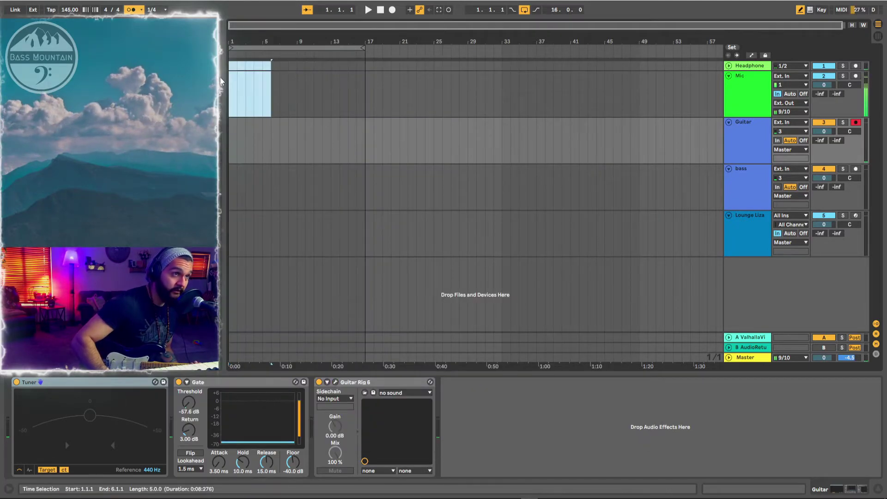
pyautogui.click(231, 80)
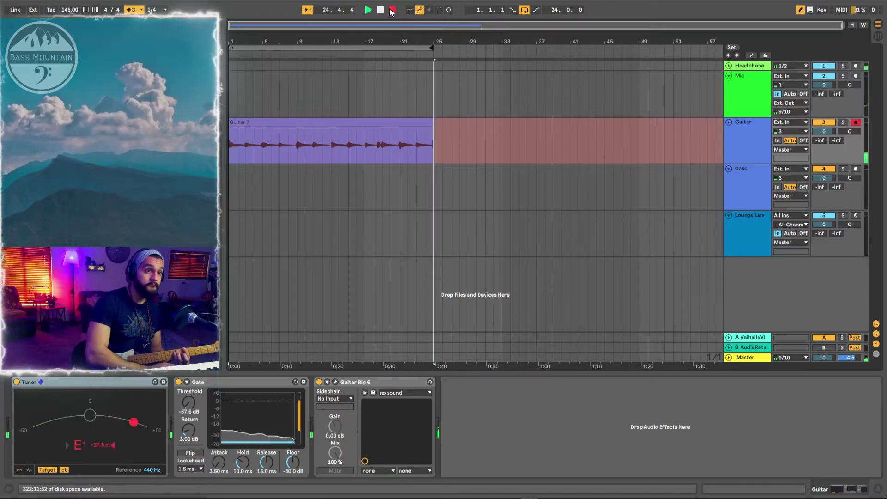
pyautogui.click(380, 9)
# Select the recorded guitar take from bar 1 to bar 25 and examine its waveform up close.
pyautogui.click(323, 121)
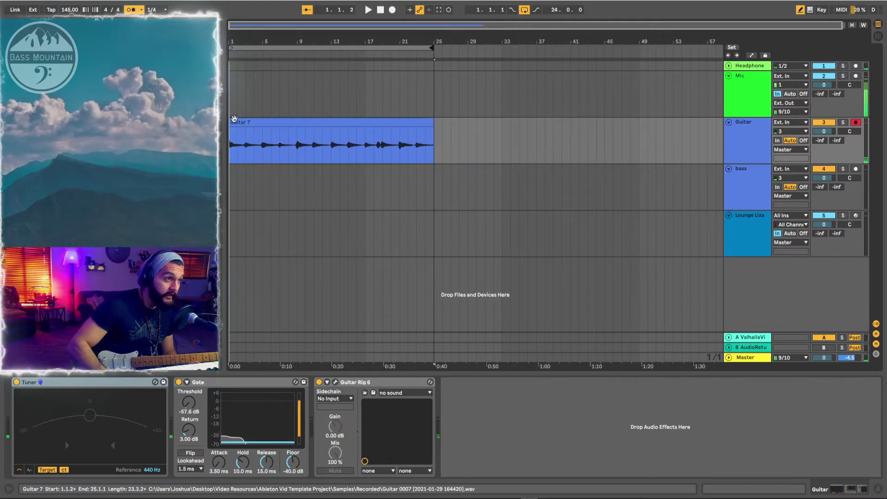
pyautogui.click(245, 153)
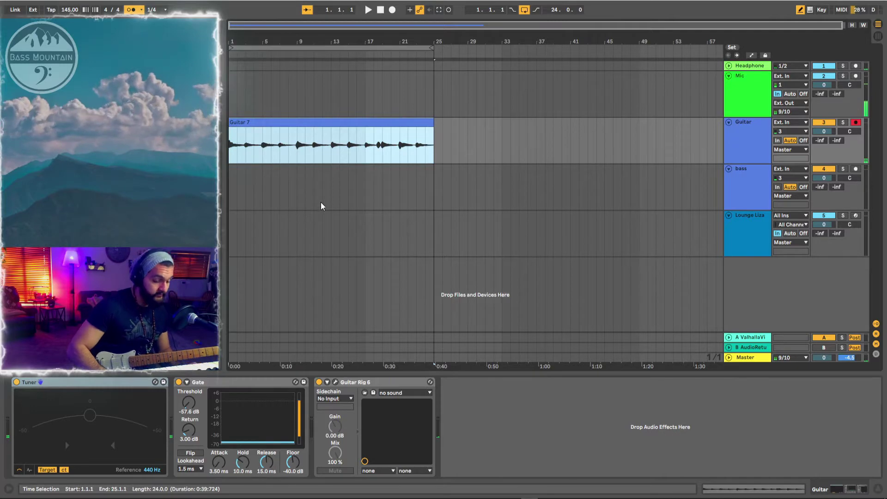
pyautogui.scroll(3, 324, 205)
pyautogui.moveTo(337, 201); pyautogui.dragTo(513, 209)
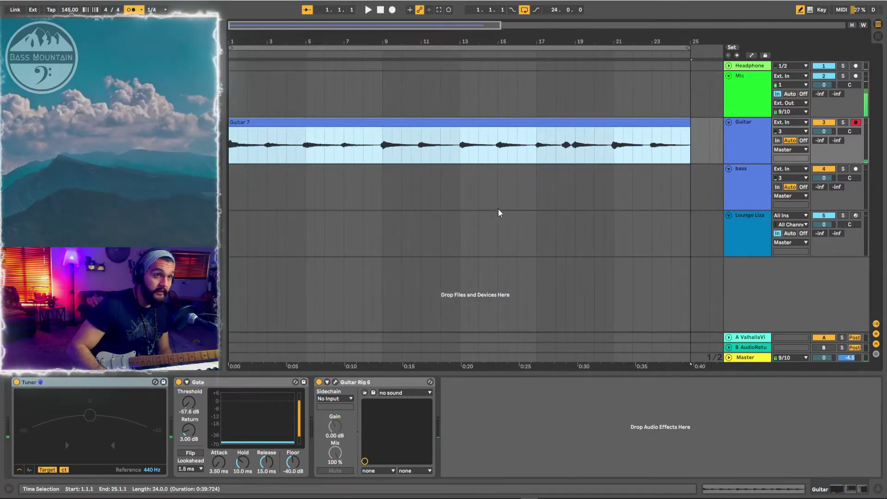
pyautogui.click(268, 159)
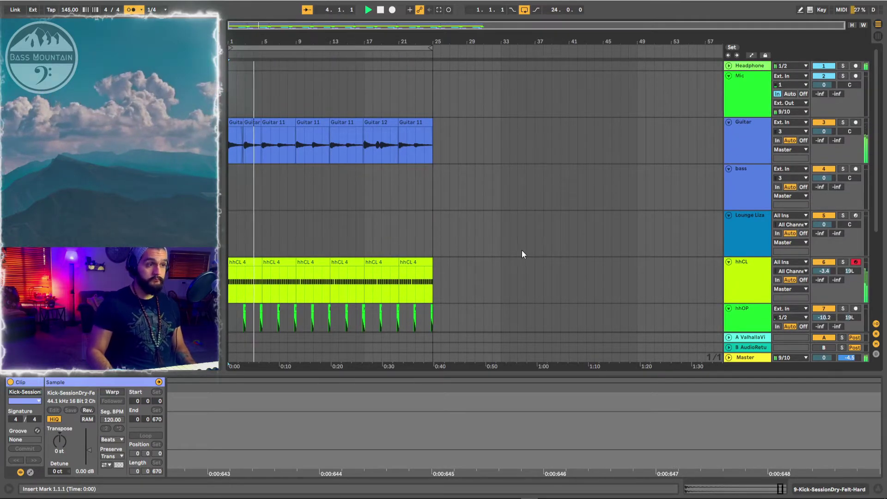
# Set the first send to -20.3 dB on hhCL and -15.3 dB on hhOP, and lower the hhCL volume to -7.5 dB.
pyautogui.scroll(-8, 520, 250)
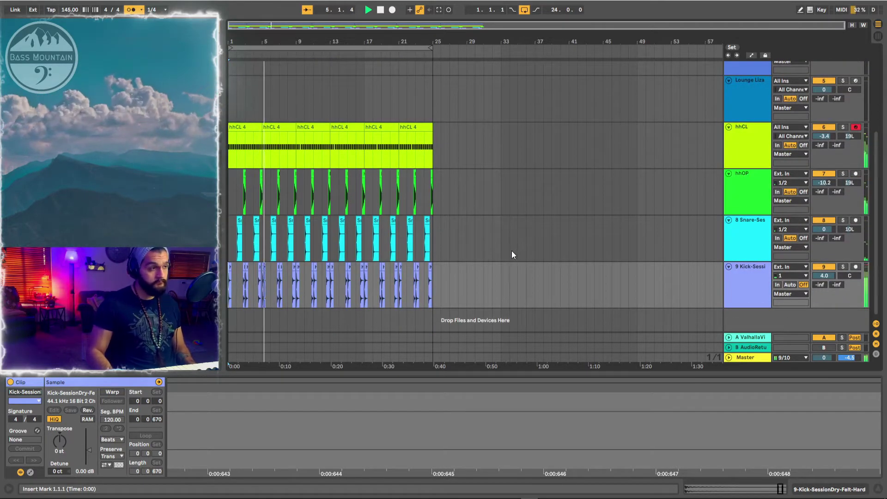
pyautogui.scroll(1, 482, 245)
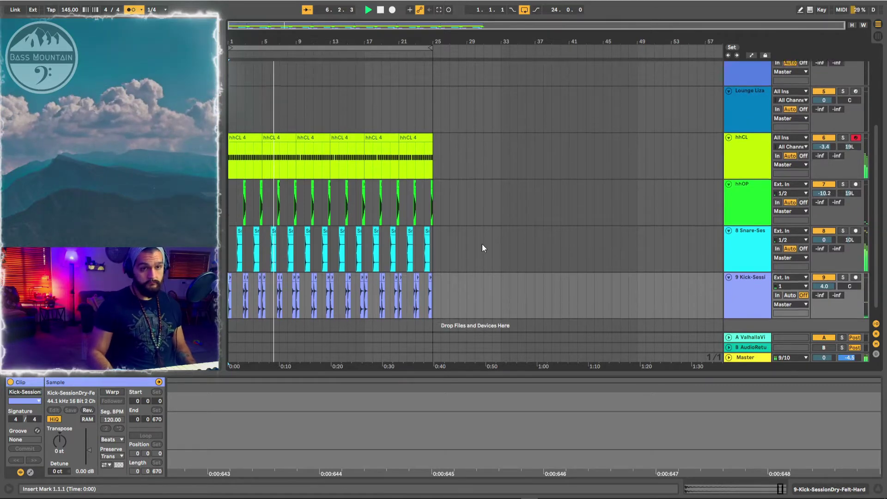
pyautogui.scroll(10, 481, 244)
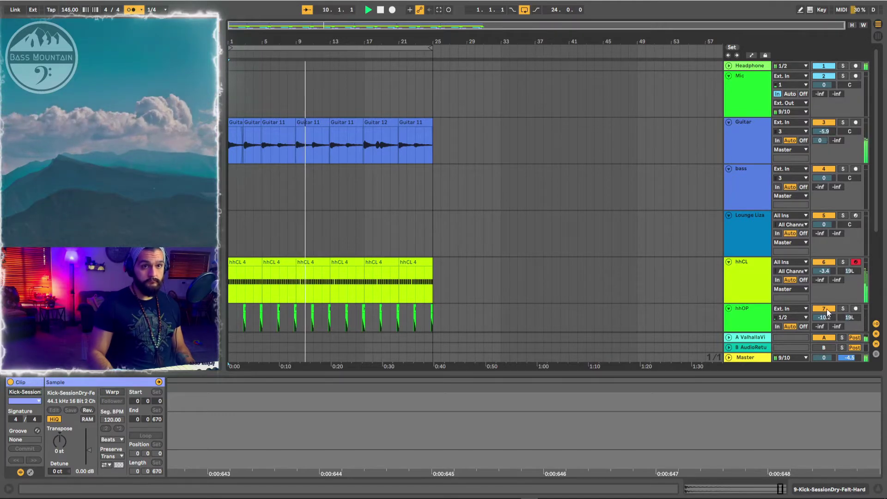
pyautogui.scroll(-3, 827, 309)
pyautogui.moveTo(820, 227); pyautogui.dragTo(820, 216)
pyautogui.moveTo(822, 274)
pyautogui.mouseDown()
pyautogui.moveTo(821, 217)
pyautogui.moveTo(825, 270)
pyautogui.mouseUp()
pyautogui.moveTo(825, 226); pyautogui.dragTo(826, 242)
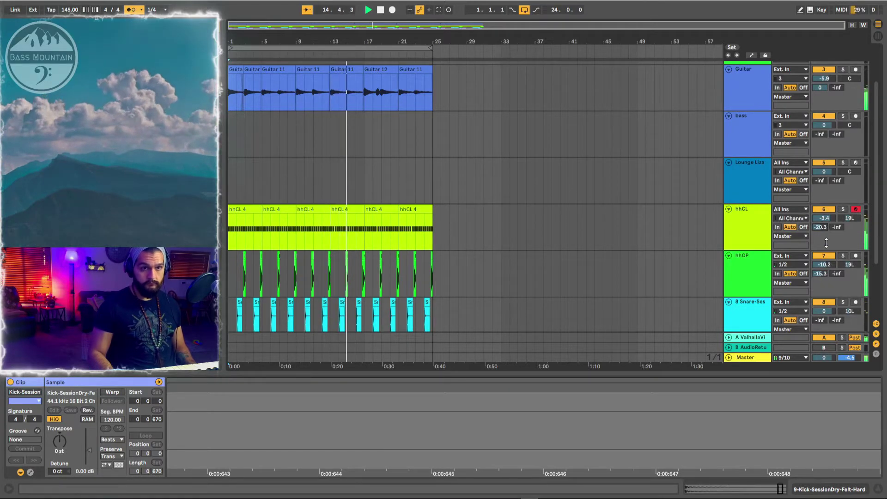
pyautogui.scroll(1, 827, 295)
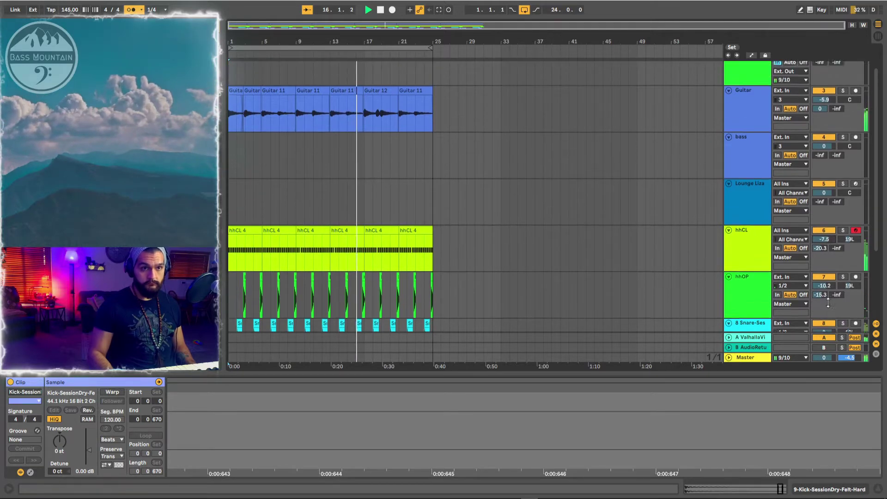
# Set the snare track's volume to 0 dB and its first send to -14.4 dB, and slightly reduce the track's height.
pyautogui.scroll(-4, 828, 302)
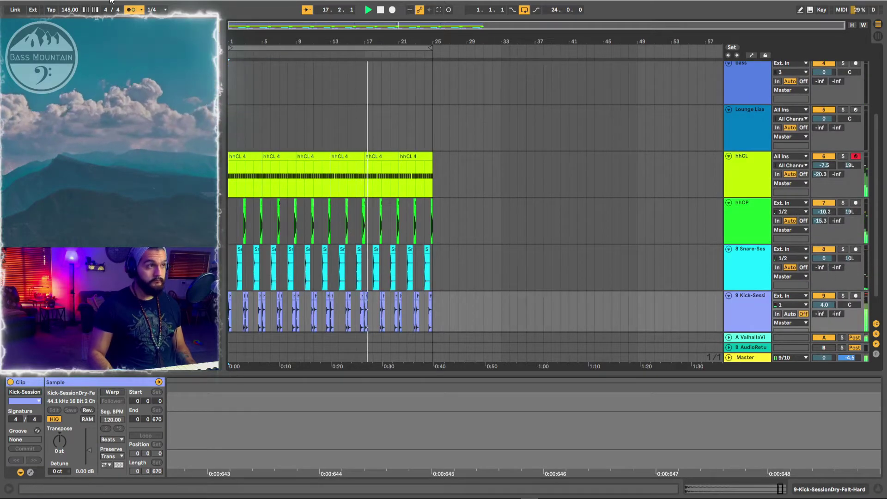
pyautogui.moveTo(825, 259); pyautogui.dragTo(826, 240)
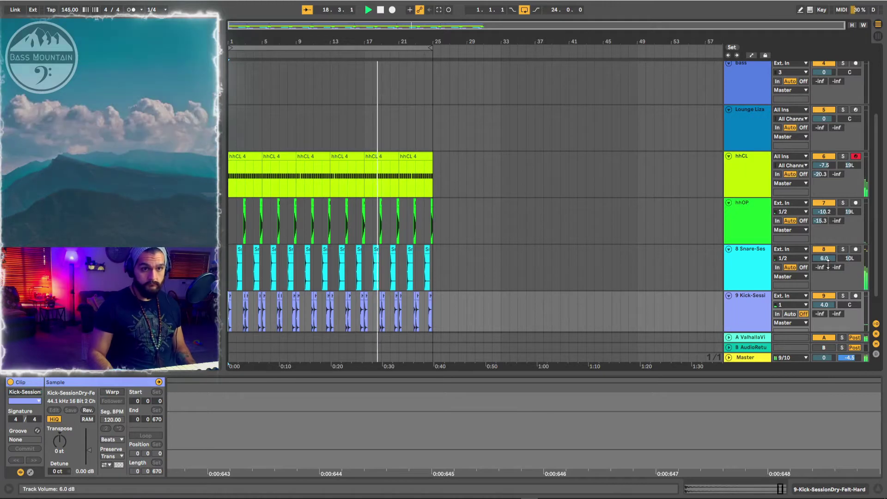
pyautogui.press('Delete')
pyautogui.click(827, 245)
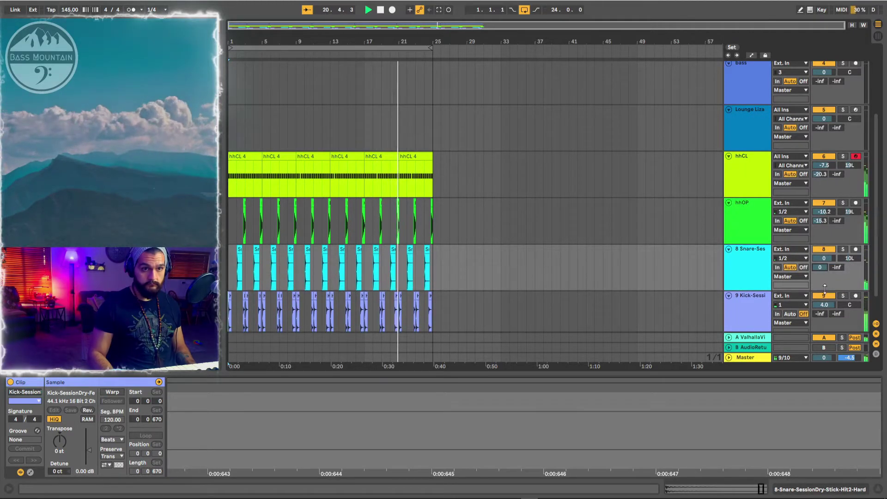
pyautogui.moveTo(824, 289); pyautogui.dragTo(824, 280)
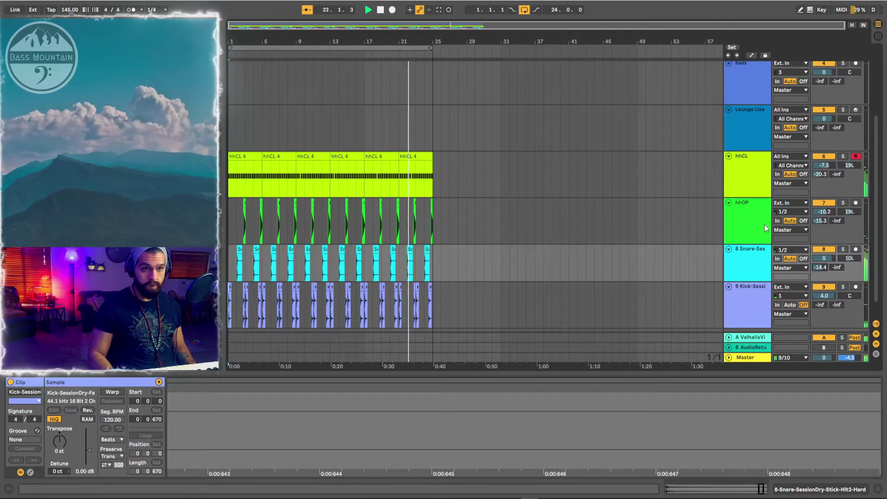
# Select all the open hi-hat clips on the hhOP track and choose a warp mode for them.
pyautogui.moveTo(484, 210); pyautogui.dragTo(228, 217)
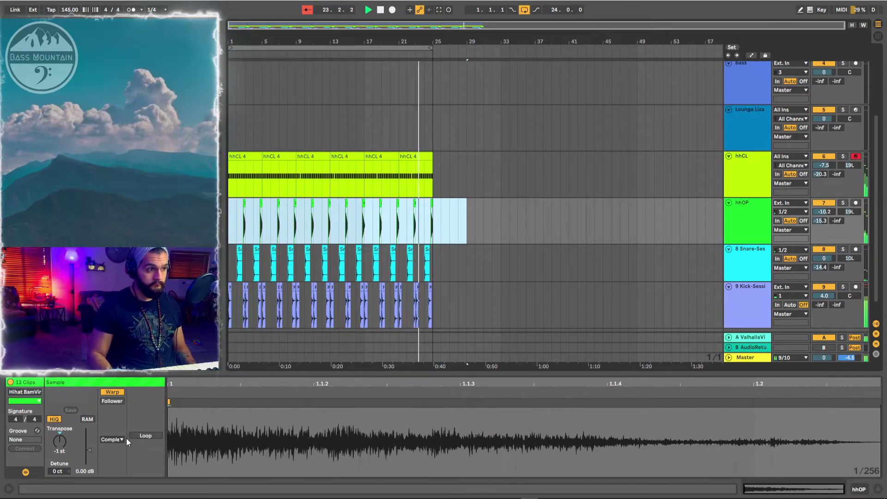
pyautogui.click(114, 439)
pyautogui.click(111, 479)
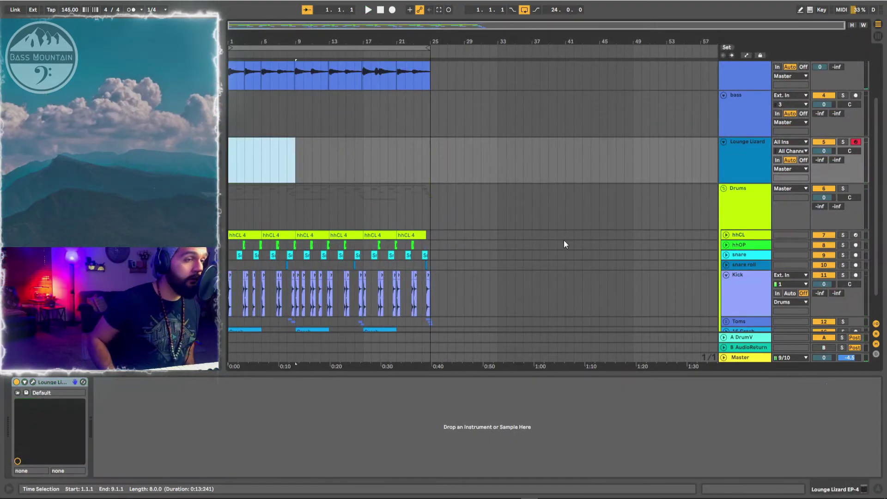
# Play the arrangement from bar 7 and review the grouped drum tracks together with the guitar.
pyautogui.scroll(-2, 519, 238)
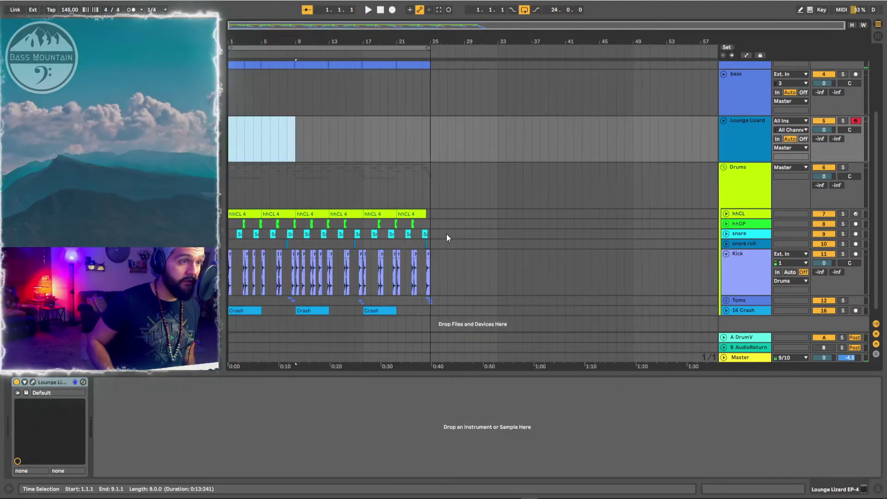
pyautogui.scroll(-1, 617, 121)
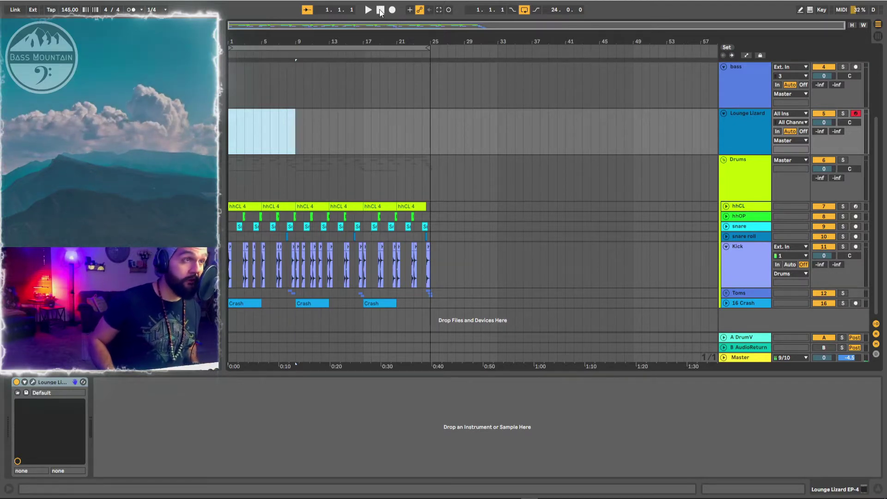
pyautogui.click(379, 10)
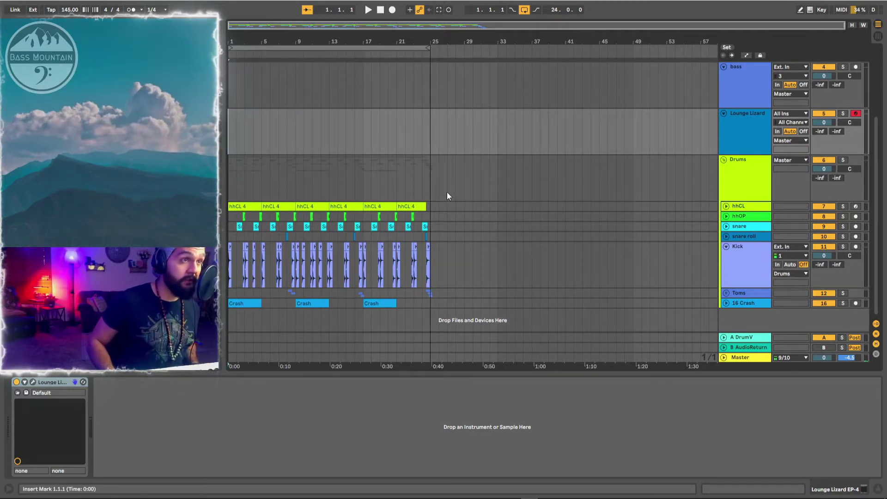
pyautogui.click(279, 236)
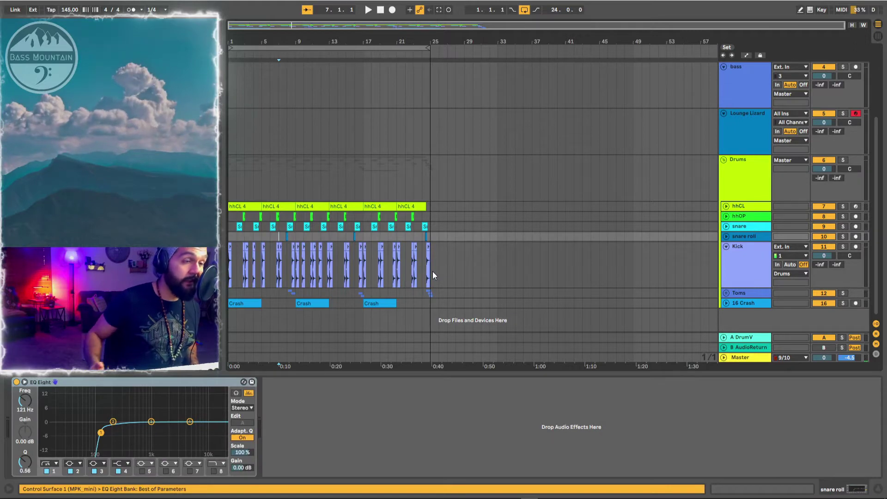
pyautogui.press('space')
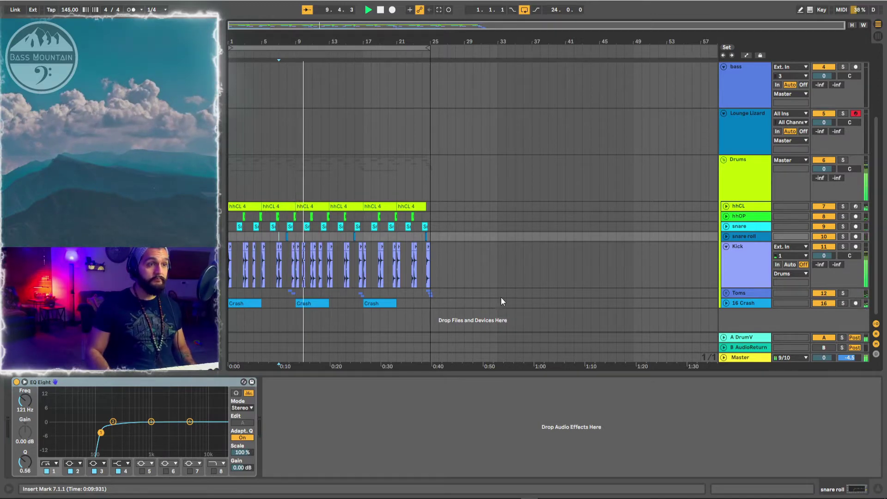
pyautogui.scroll(1, 506, 286)
pyautogui.scroll(-1, 505, 290)
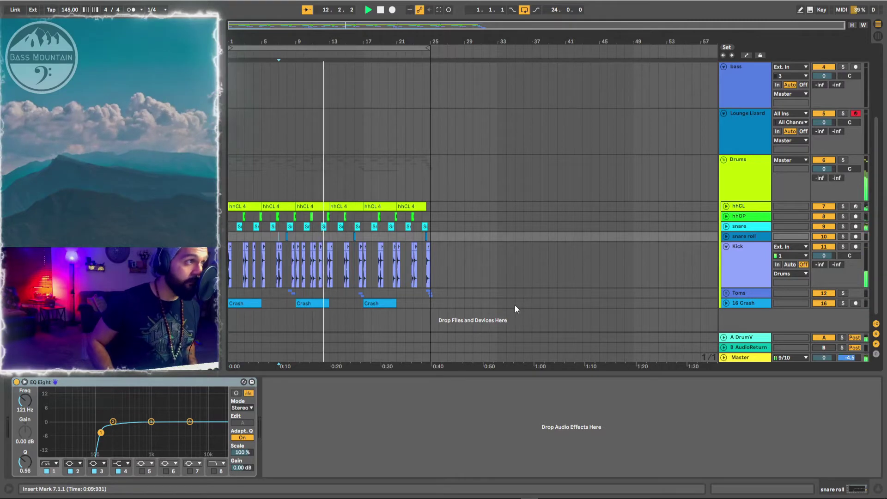
pyautogui.scroll(8, 484, 284)
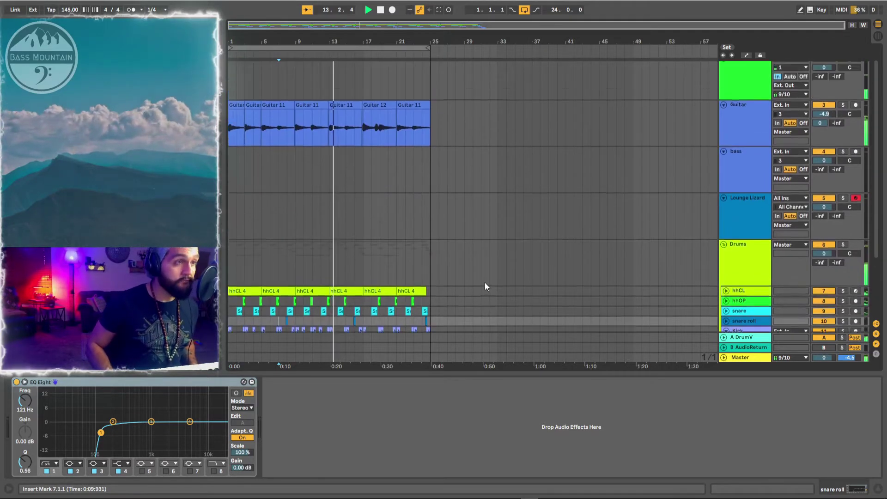
pyautogui.press('space')
pyautogui.press('space')
pyautogui.press('space')
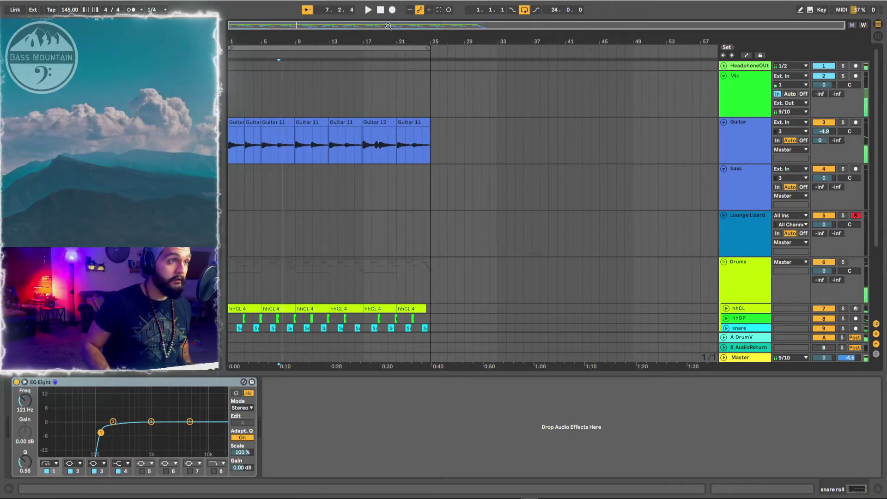
# Record a Lounge Lizard electric piano part from bar 1 over the guitar and drums.
pyautogui.click(392, 10)
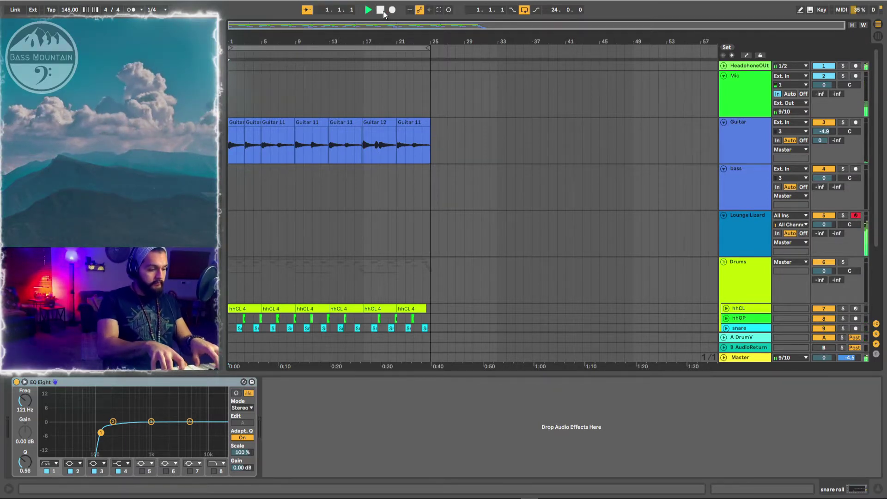
pyautogui.click(384, 10)
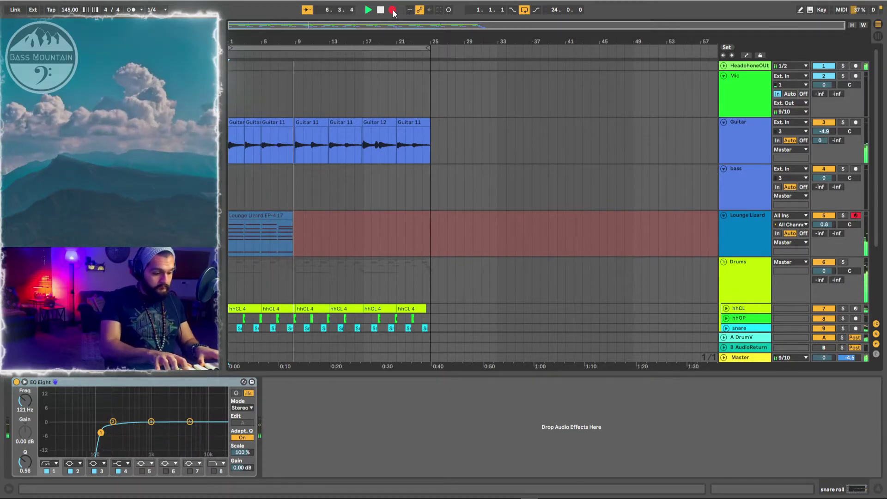
pyautogui.press('space')
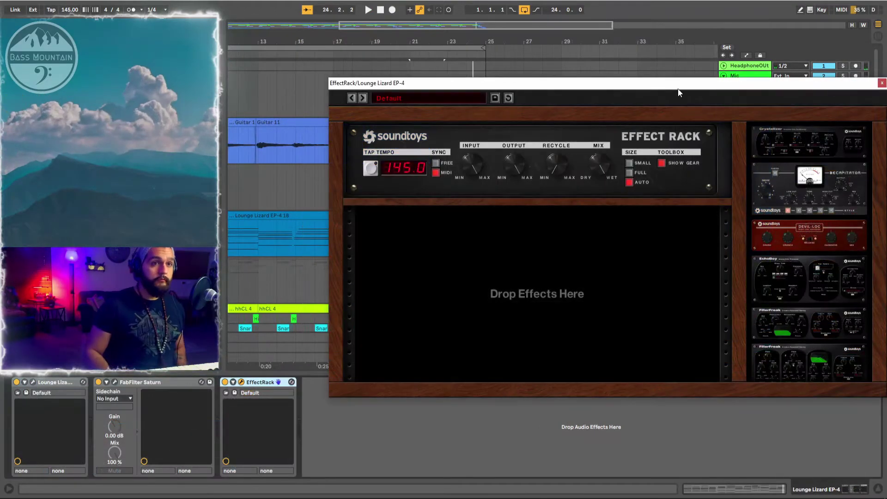
# Move the EffectRack window clear of the timeline ruler and play the arrangement from bar 1.
pyautogui.moveTo(678, 85); pyautogui.dragTo(614, 98)
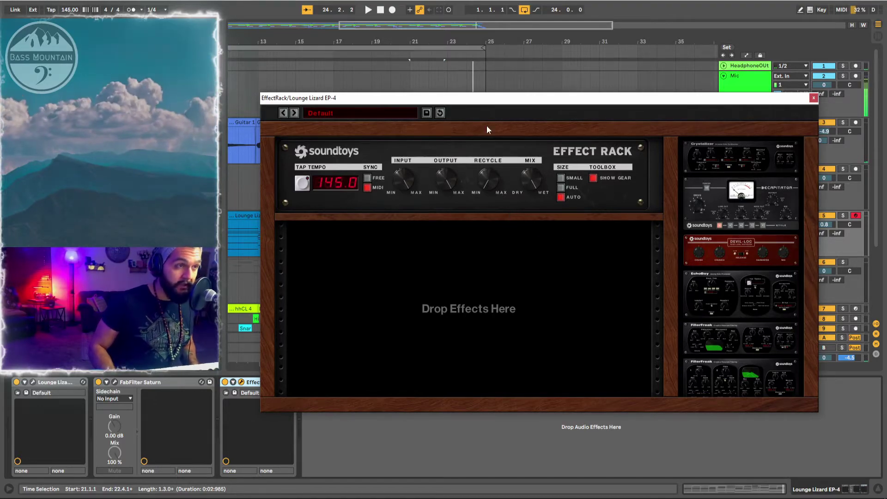
pyautogui.moveTo(488, 99); pyautogui.dragTo(538, 127)
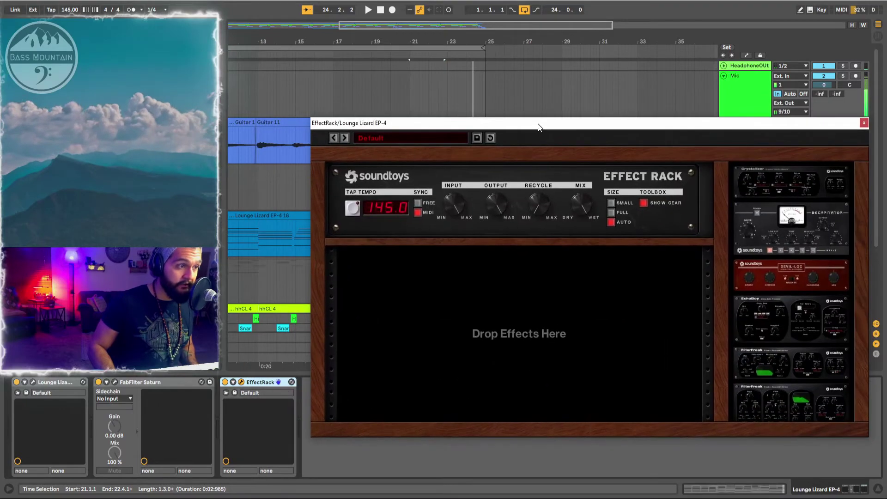
pyautogui.click(381, 10)
pyautogui.click(381, 10)
pyautogui.press('space')
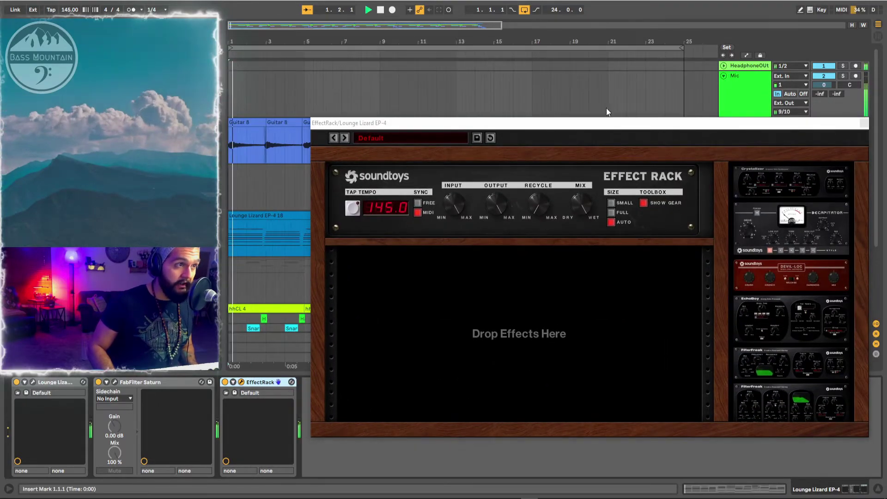
# Browse the EffectRack preset categories, load the guitar preset Re-Experienced on the electric piano and play the arrangement from bar 1.
pyautogui.moveTo(614, 122); pyautogui.dragTo(468, 111)
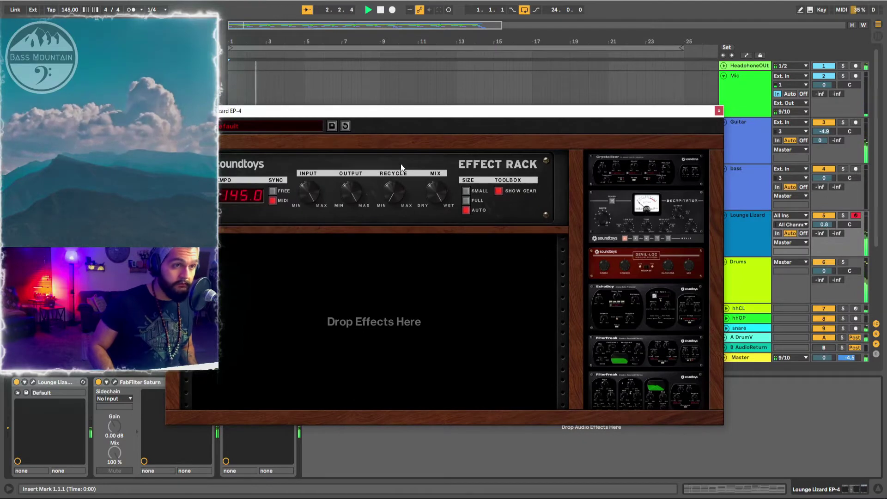
pyautogui.click(264, 126)
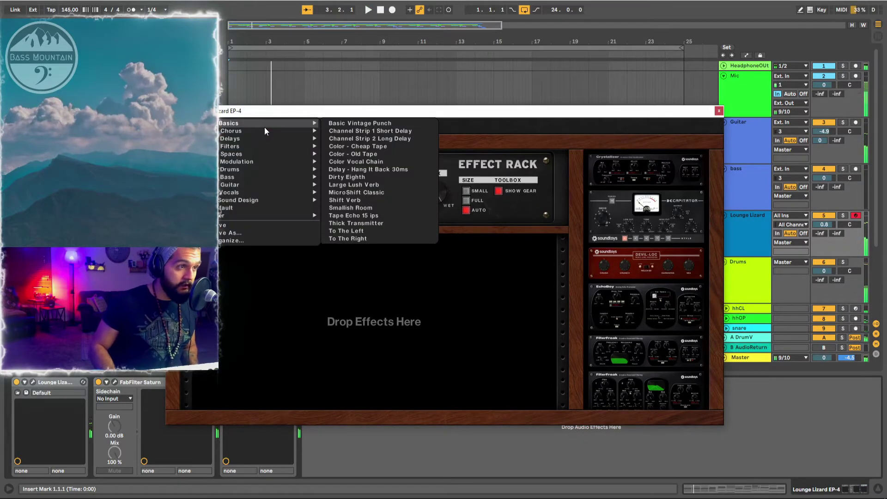
pyautogui.moveTo(272, 132)
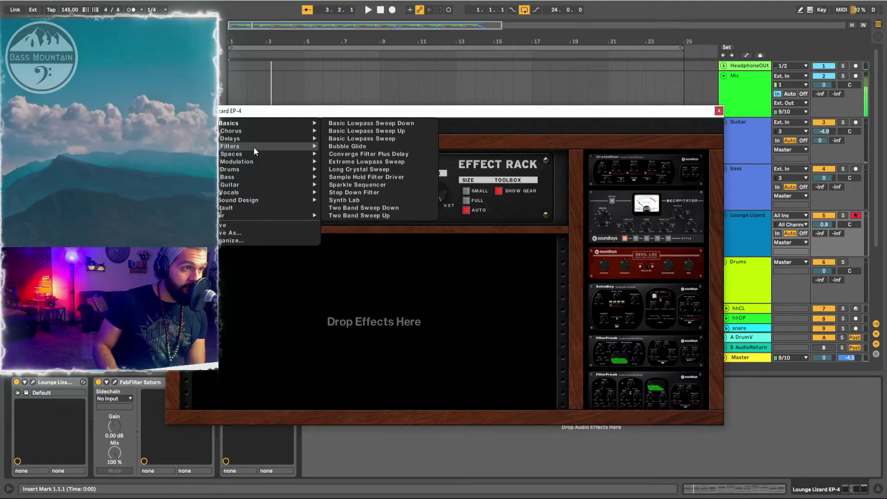
pyautogui.moveTo(254, 202)
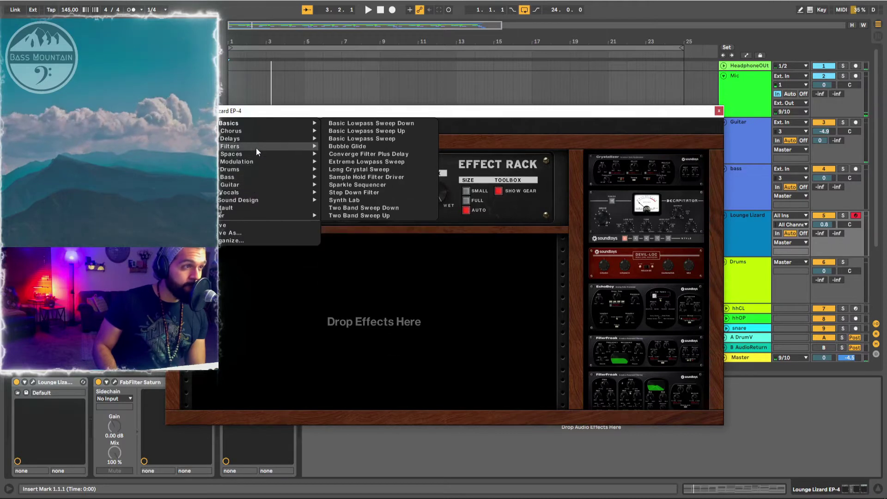
pyautogui.moveTo(250, 184)
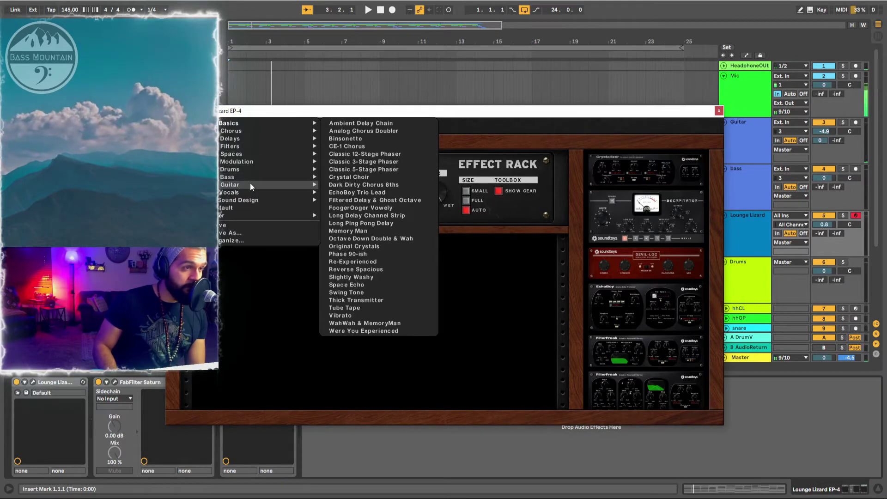
pyautogui.press('Escape')
pyautogui.click(253, 123)
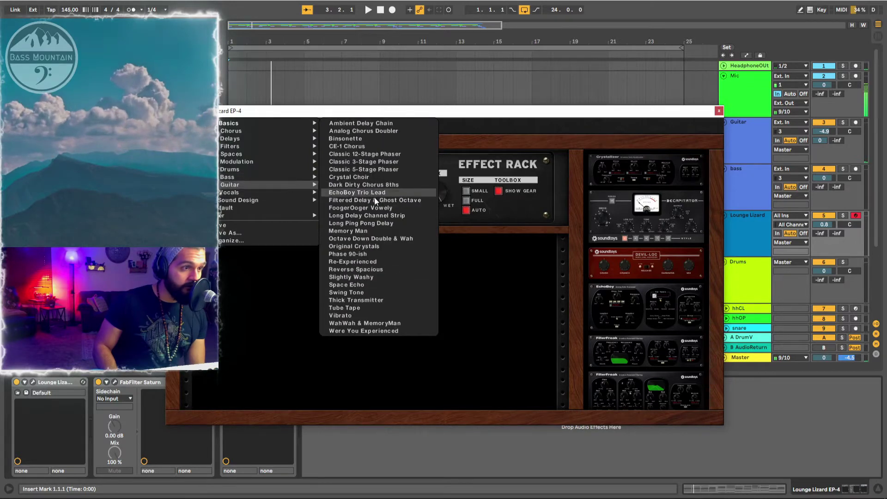
pyautogui.click(370, 260)
pyautogui.press('space')
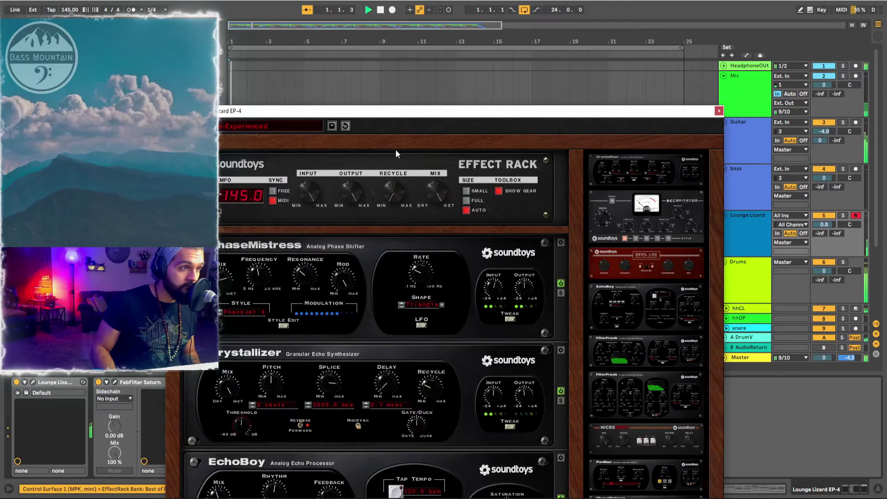
# Load the guitar preset Were You Experienced in the EffectRack, listen to it with the arrangement and stop playback.
pyautogui.moveTo(440, 112); pyautogui.dragTo(443, 46)
pyautogui.click(303, 58)
pyautogui.moveTo(303, 60)
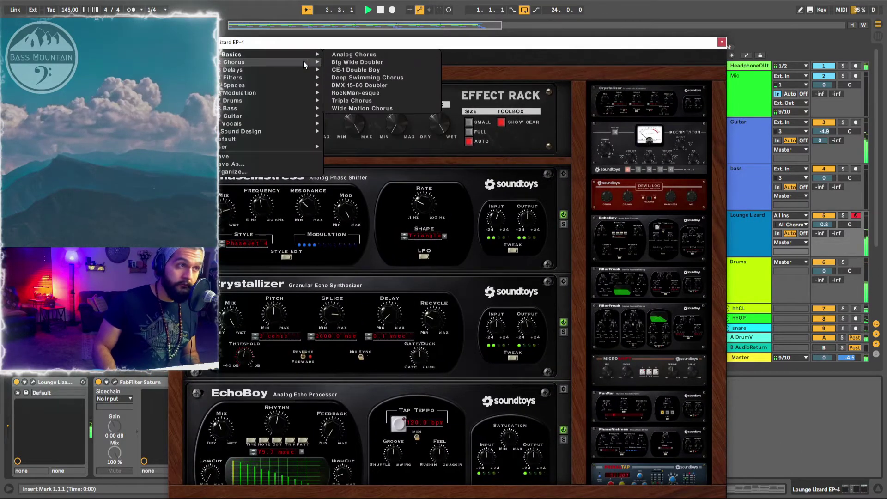
pyautogui.moveTo(274, 115)
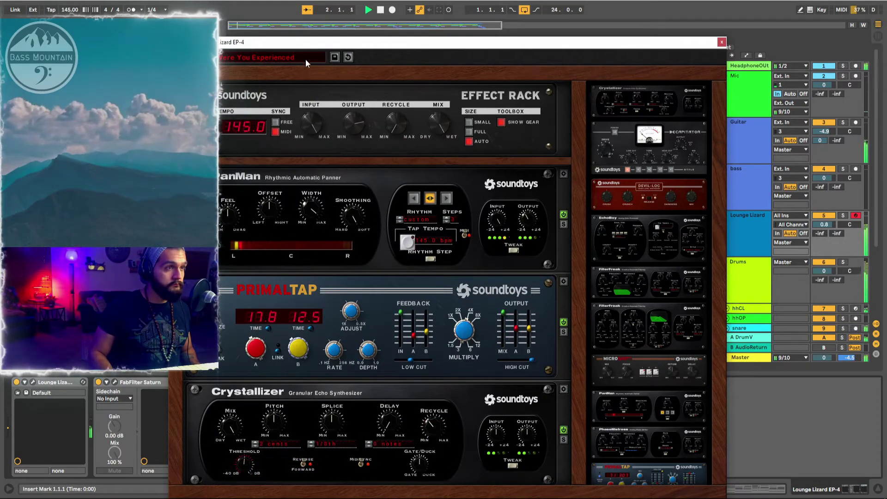
pyautogui.press('space')
# Load the guitar preset Memory Man in the EffectRack and play the arrangement from bar 1.
pyautogui.click(304, 58)
pyautogui.moveTo(276, 117)
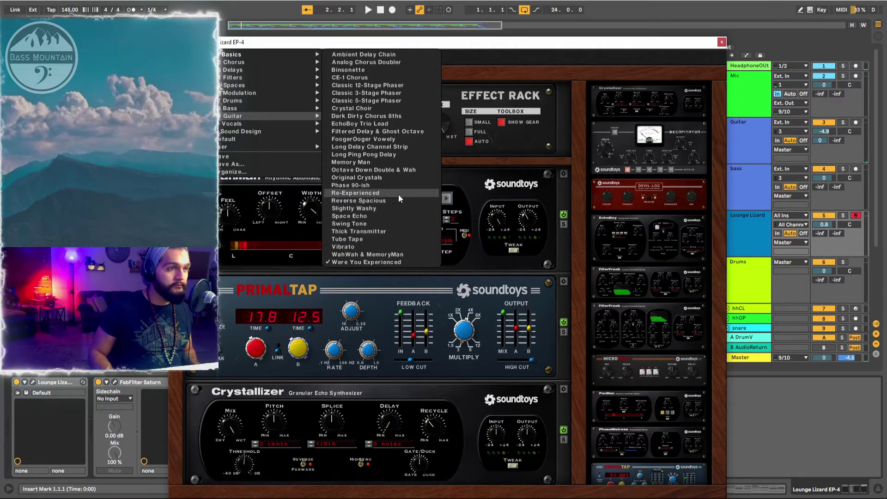
pyautogui.click(374, 161)
pyautogui.press('space')
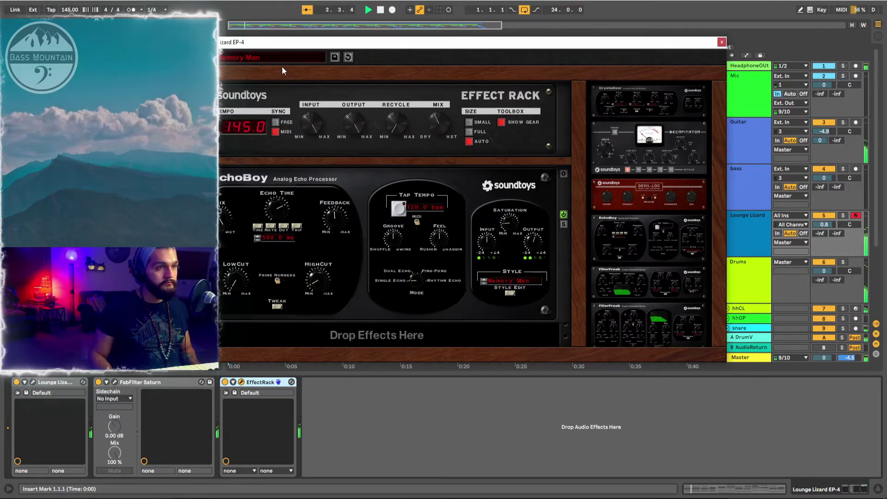
pyautogui.click(274, 56)
pyautogui.moveTo(245, 93)
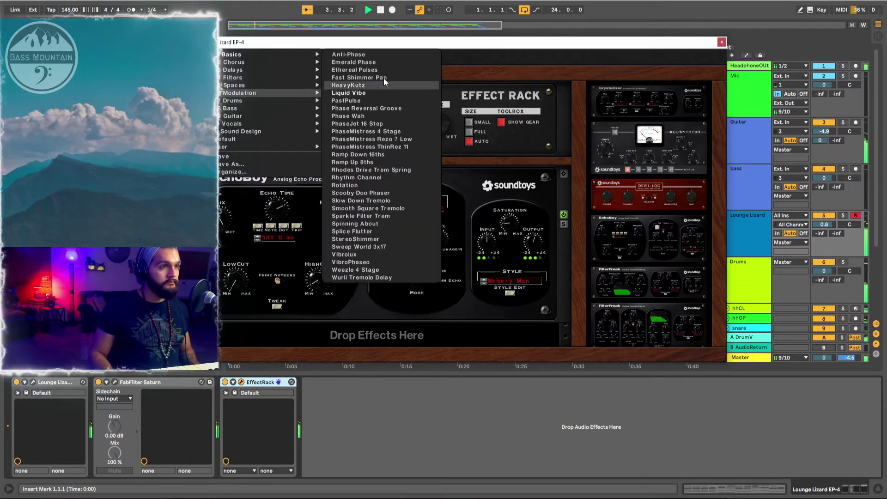
pyautogui.click(486, 49)
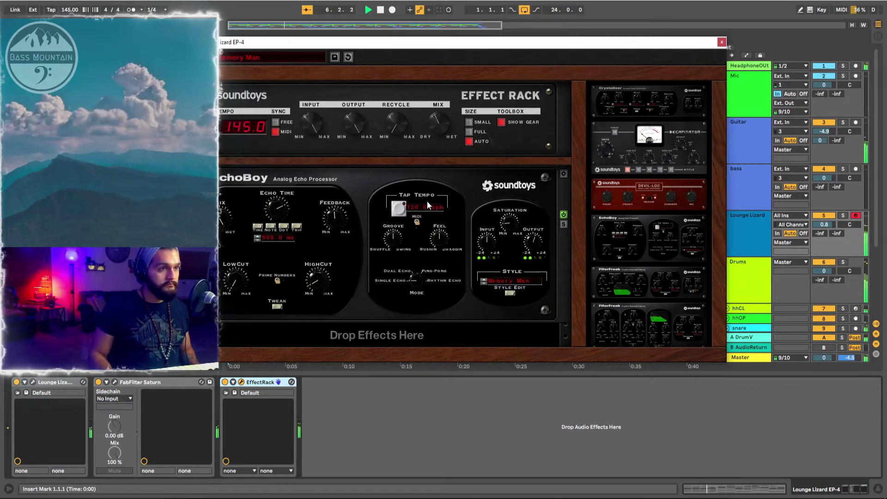
# Turn down the EffectRack's overall Mix slightly during playback and close its window.
pyautogui.moveTo(434, 118); pyautogui.dragTo(428, 126)
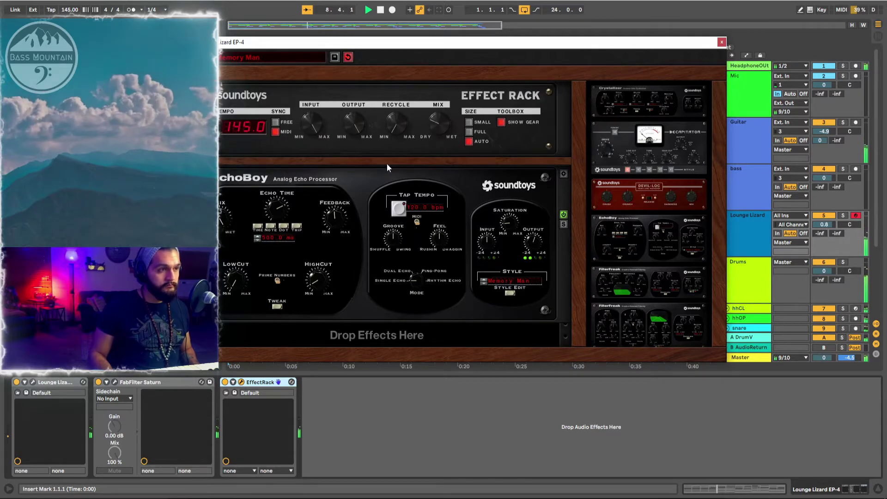
pyautogui.click(722, 43)
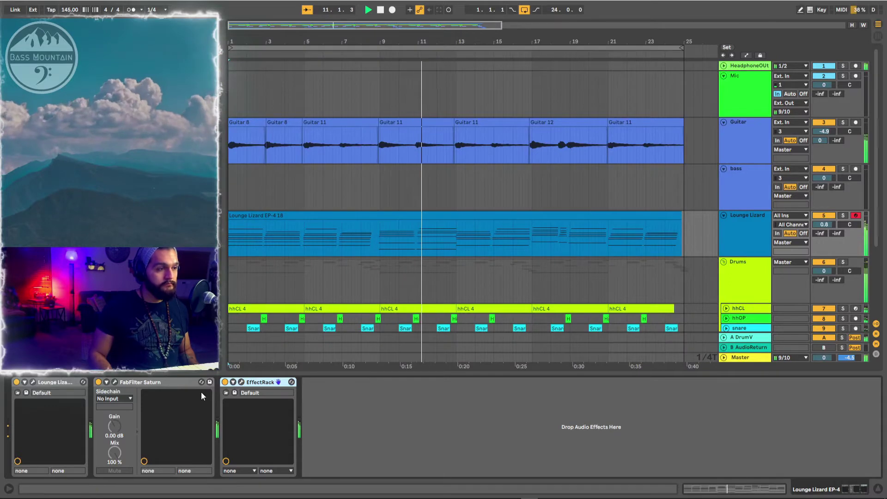
# Open the Lounge Lizard EP-4 instrument and switch on its compressor and distortion.
pyautogui.click(33, 382)
pyautogui.click(429, 163)
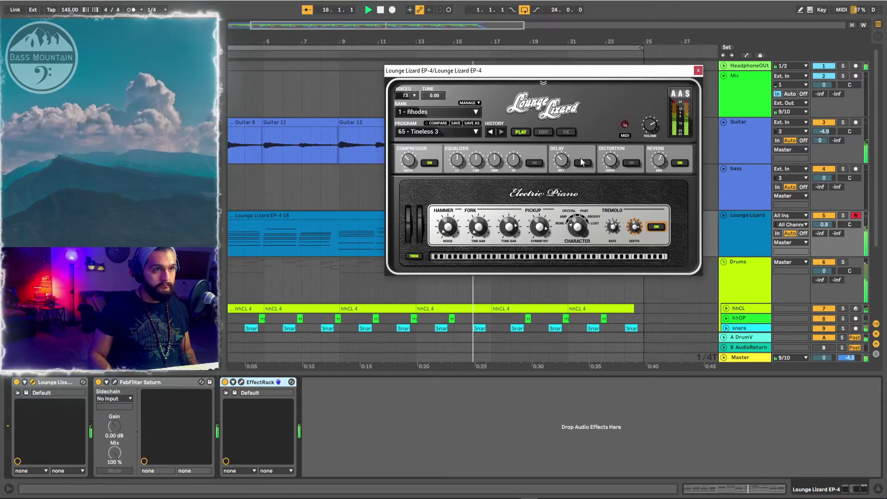
pyautogui.click(630, 163)
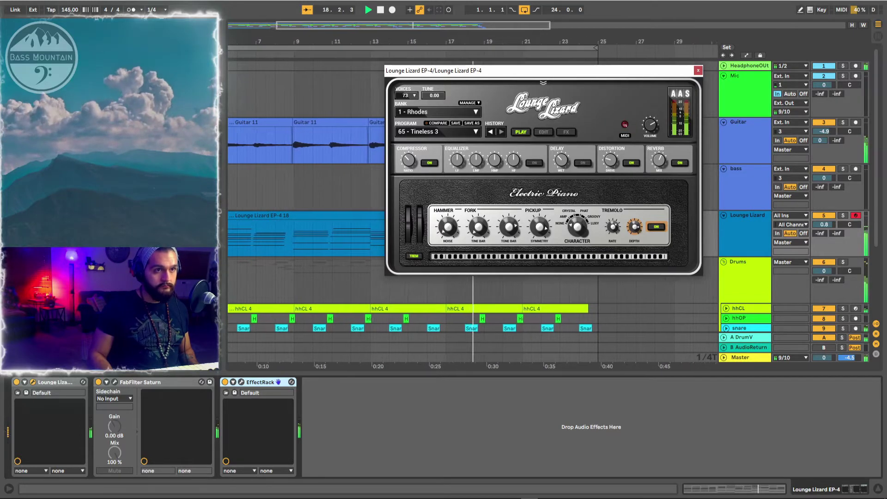
# Reopen the EffectRack, listen to the arrangement from bar 1 with the electric piano effects, and close the window.
pyautogui.click(233, 382)
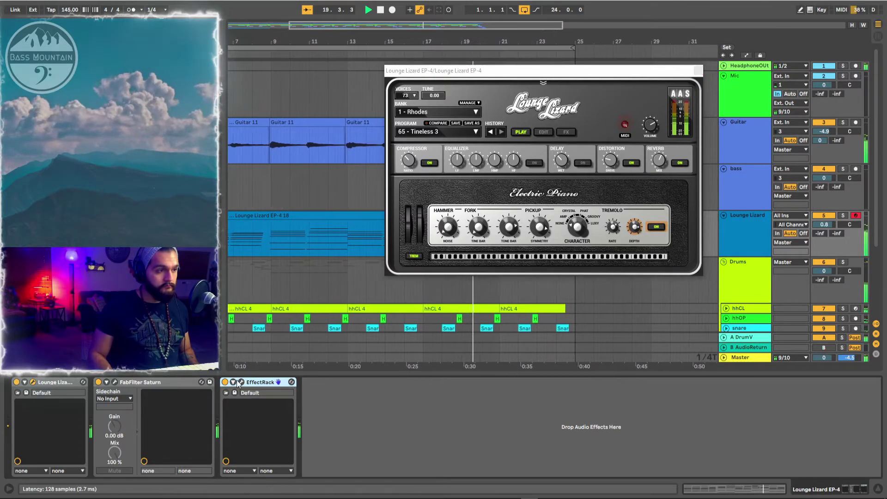
pyautogui.click(234, 382)
pyautogui.click(241, 382)
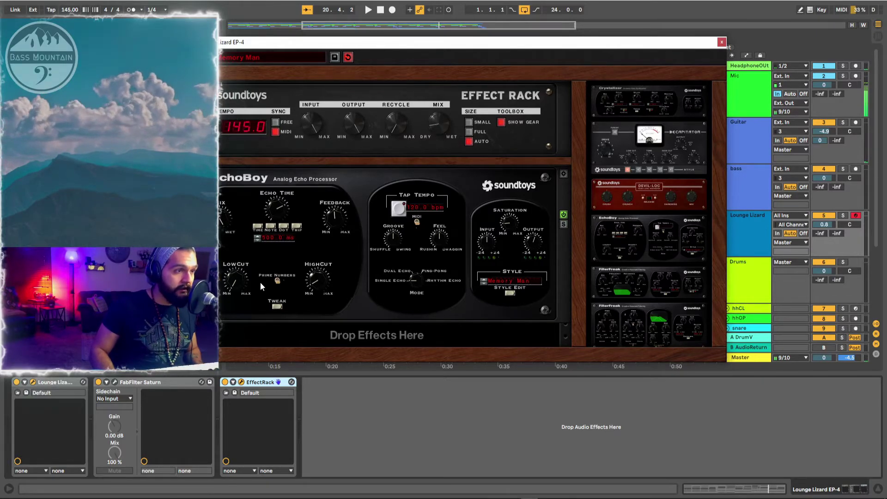
pyautogui.press('space')
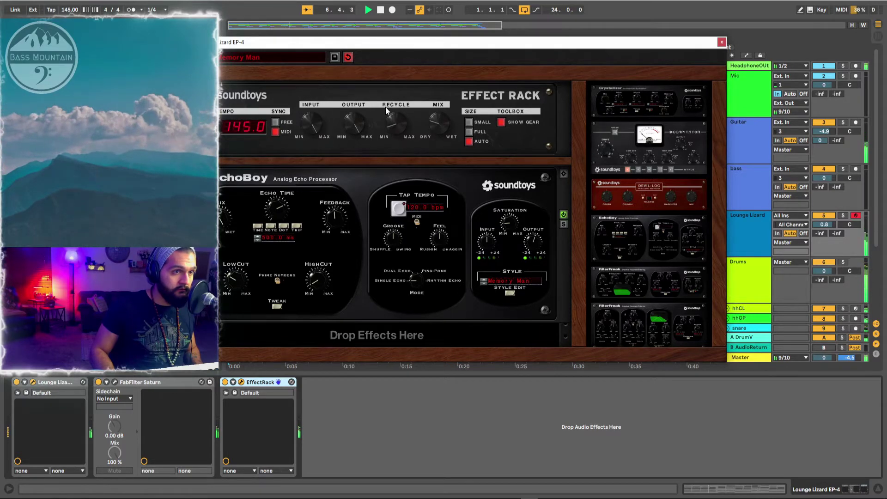
pyautogui.click(721, 42)
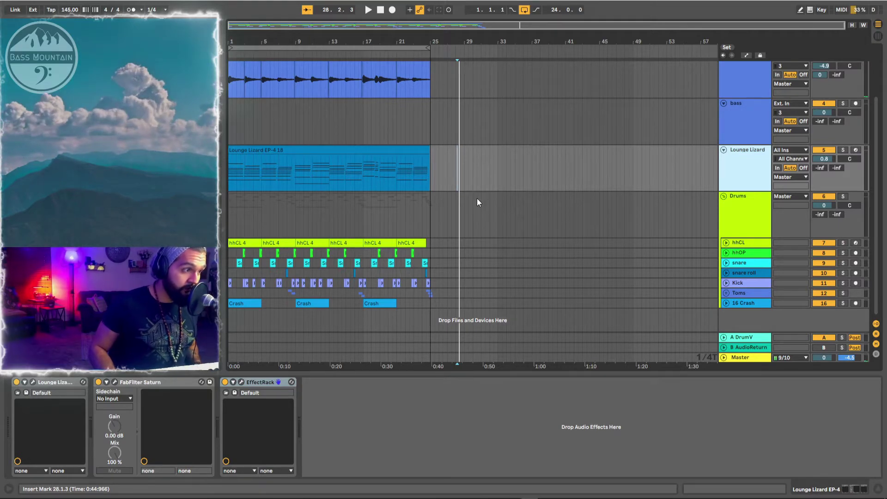
# Select the bass track and arm it for recording.
pyautogui.scroll(3, 477, 198)
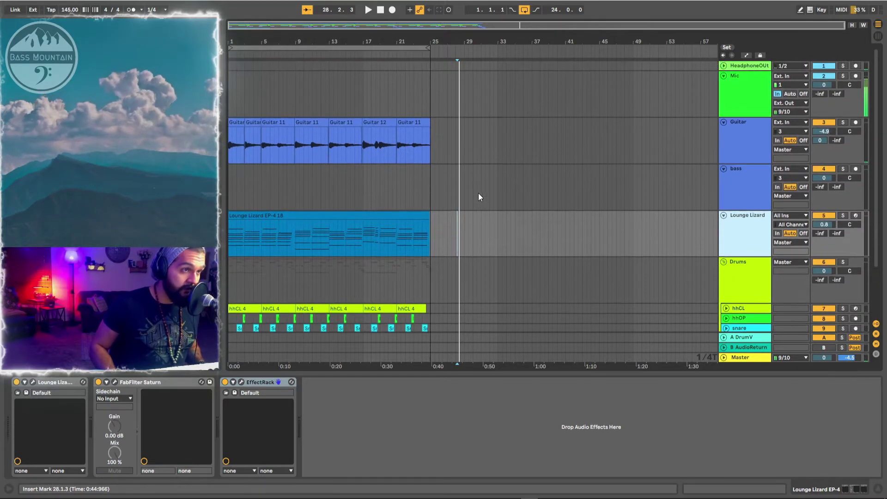
pyautogui.scroll(-3, 478, 193)
pyautogui.click(725, 109)
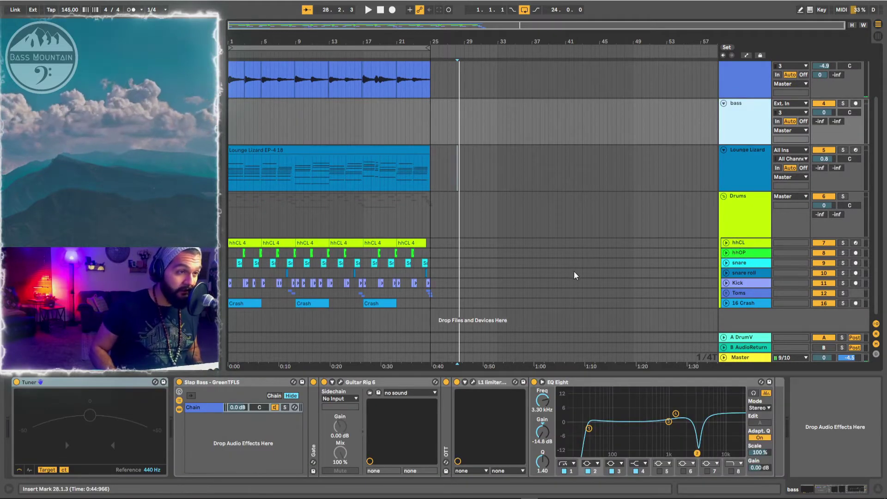
pyautogui.scroll(3, 480, 277)
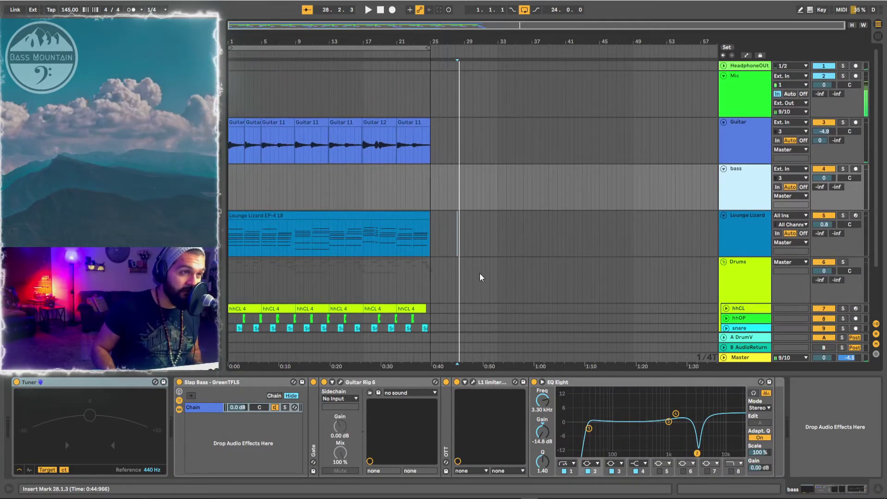
pyautogui.scroll(-3, 480, 277)
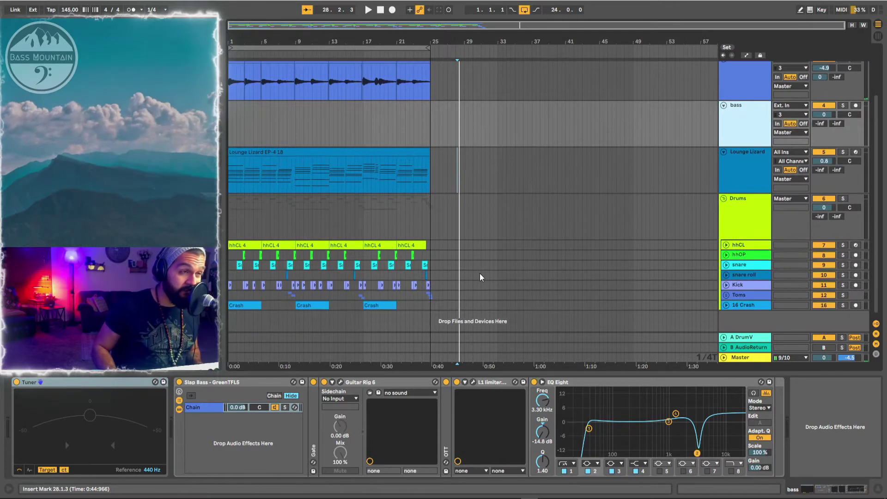
pyautogui.scroll(3, 480, 277)
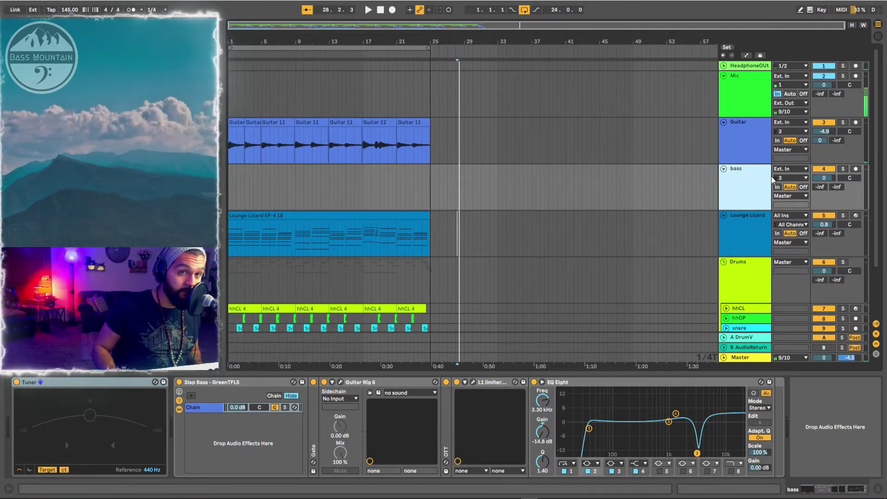
pyautogui.click(856, 169)
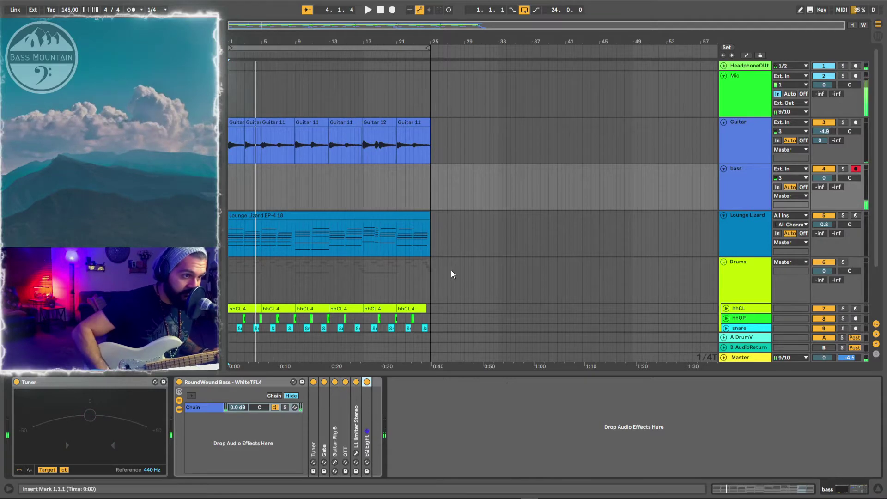
# Unfold the Tuner and the Gate in the RoundWound Bass - WhiteTFL4 rack in turn, examine their settings and fold them again.
pyautogui.click(265, 382)
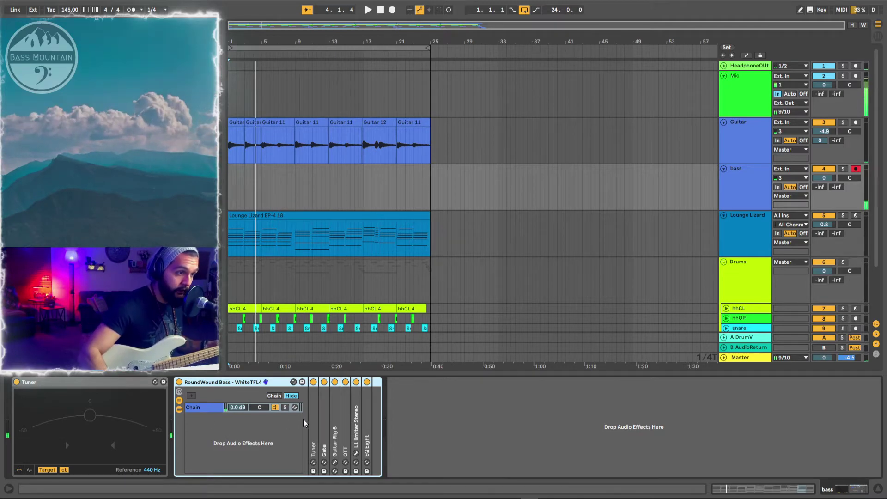
pyautogui.doubleClick(314, 423)
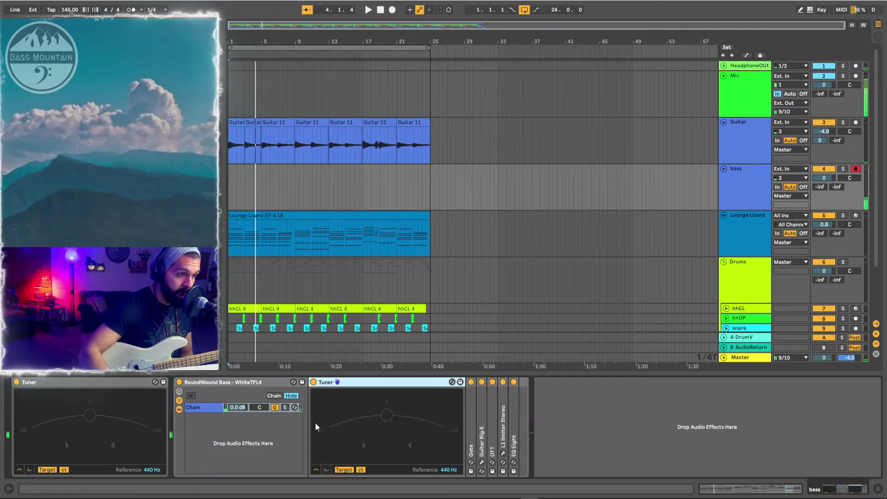
pyautogui.doubleClick(386, 386)
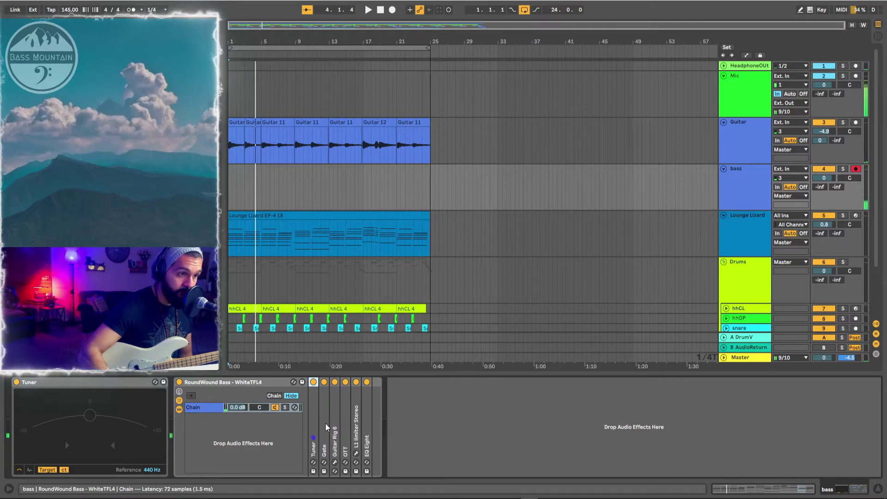
pyautogui.doubleClick(325, 423)
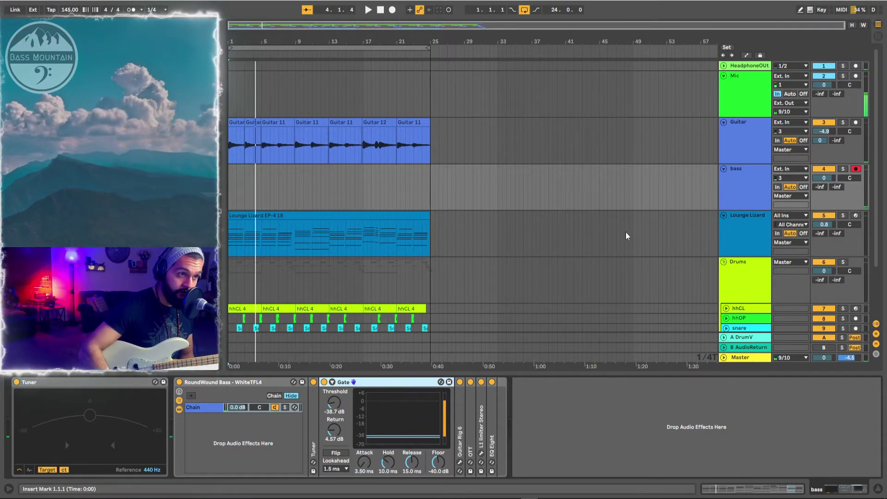
pyautogui.doubleClick(386, 387)
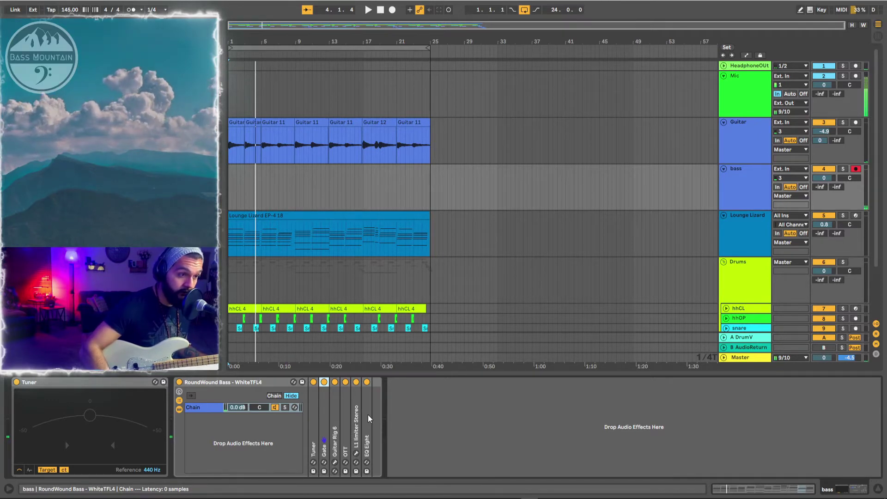
# Unfold Guitar Rig 6 in the bass rack, examine its Basic Bass Pro amp, cabinet and EQ settings, and close the plug-in window.
pyautogui.doubleClick(335, 419)
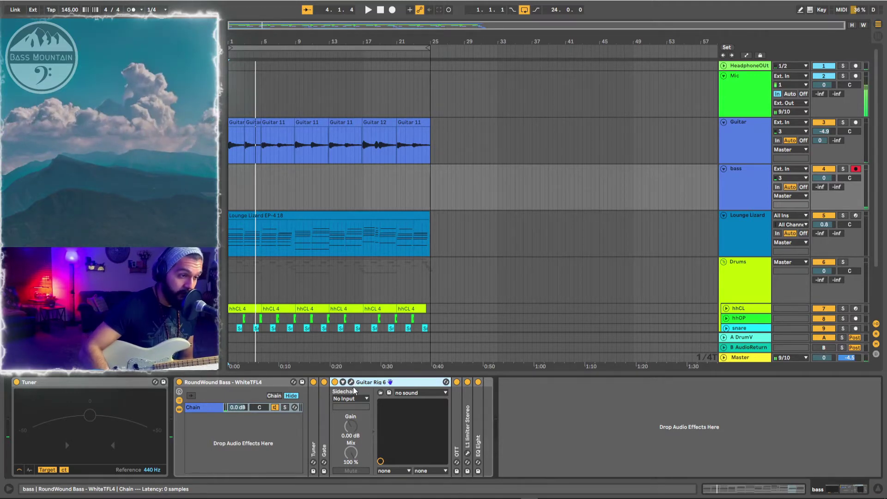
pyautogui.click(383, 392)
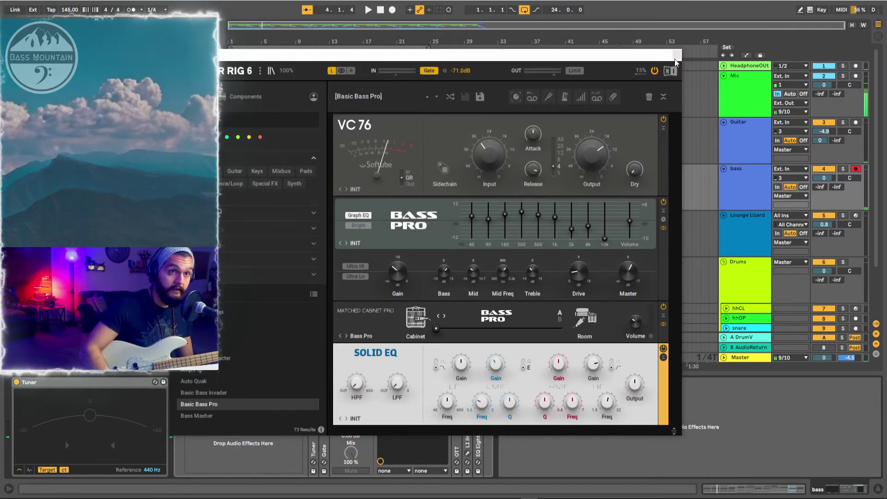
pyautogui.click(675, 60)
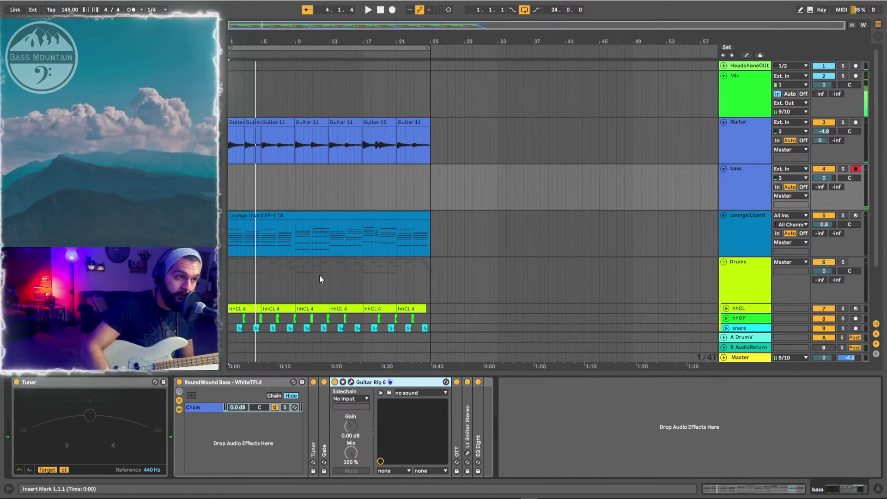
# Return to bar 1, record a bass take over the 24-bar loop on the bass track, and stop recording.
pyautogui.scroll(-2, 389, 341)
pyautogui.scroll(2, 347, 269)
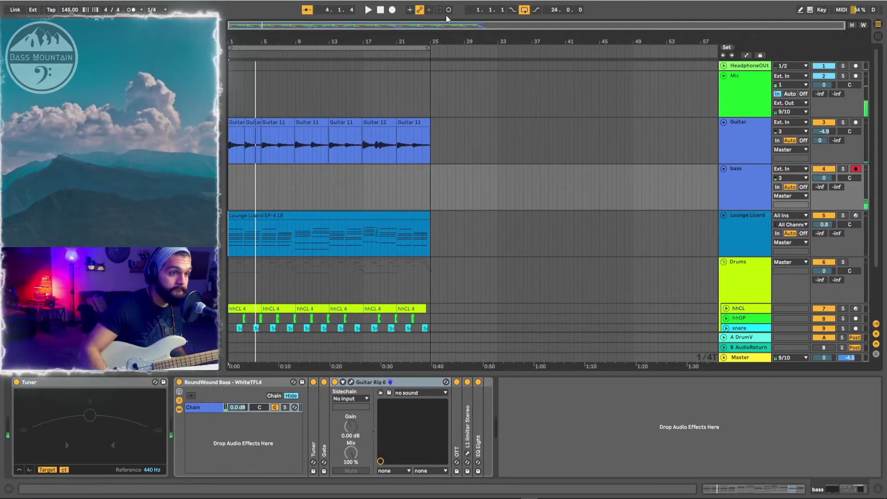
pyautogui.click(380, 11)
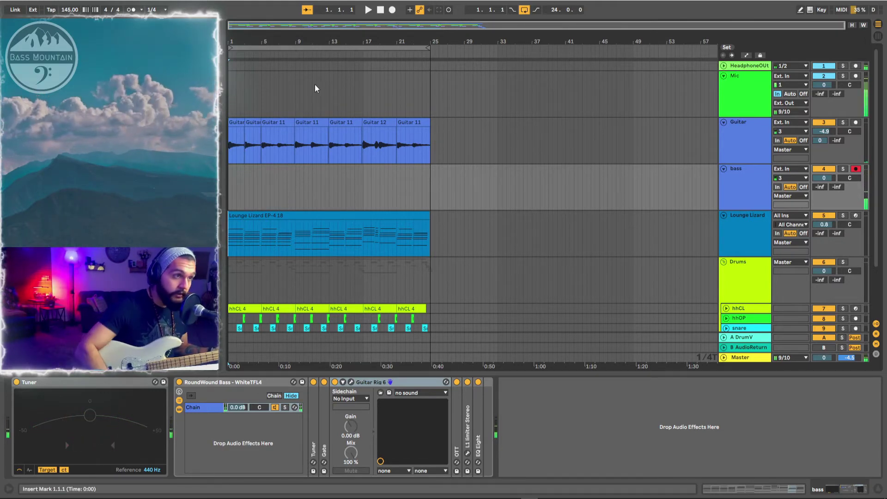
pyautogui.click(393, 10)
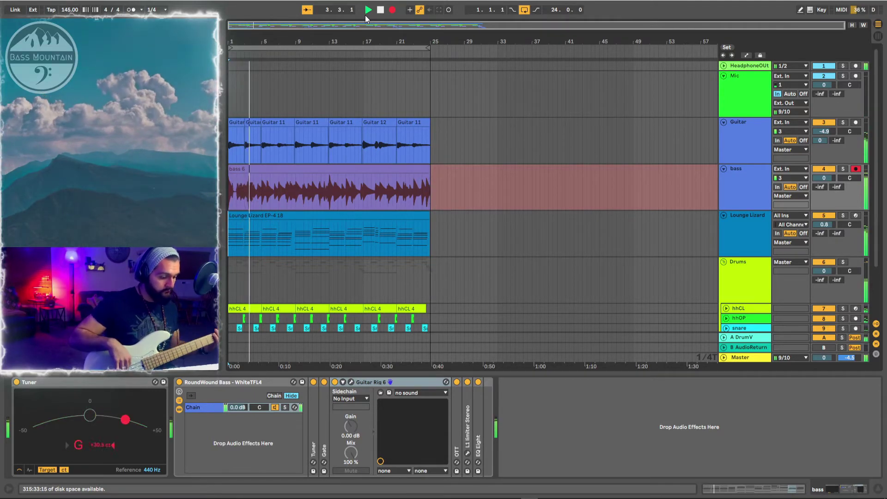
pyautogui.press('F9')
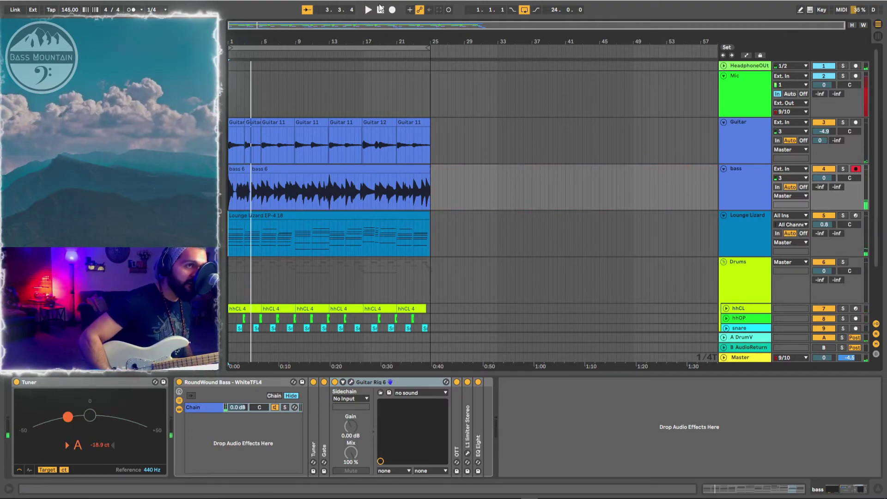
# Record a new bass take across the full 24 bars, replacing the previous one, and select the recorded clip.
pyautogui.click(393, 9)
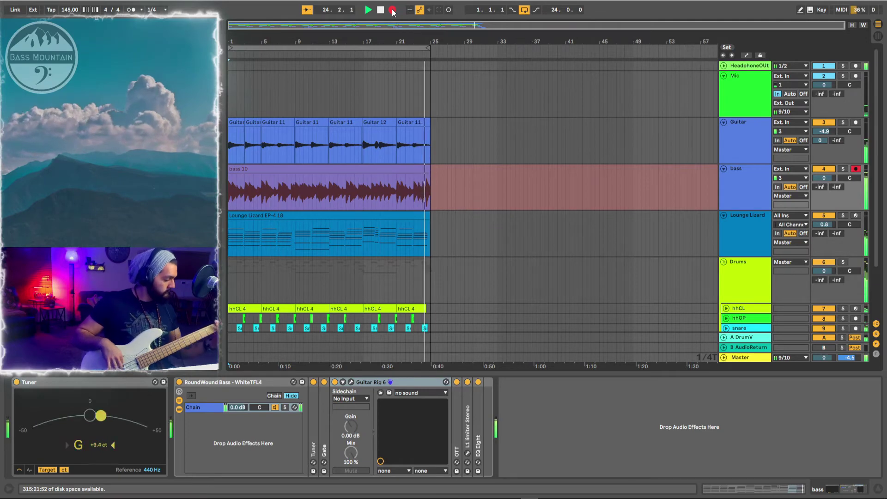
pyautogui.click(392, 10)
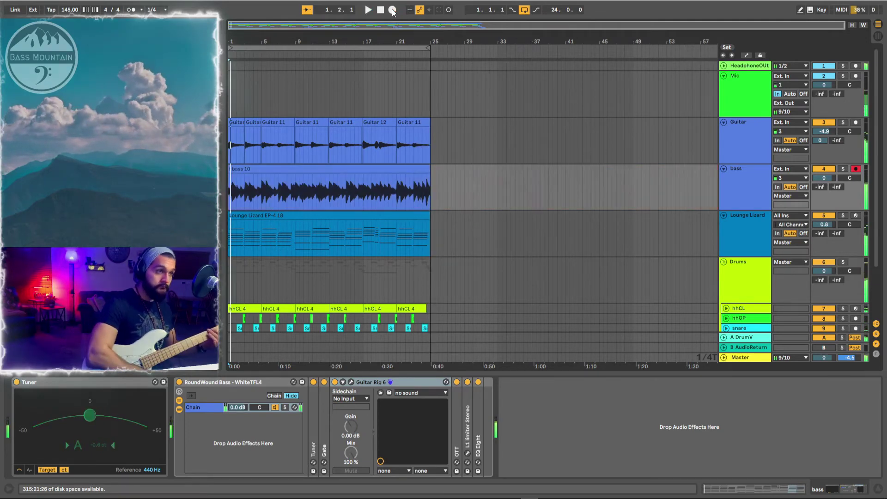
pyautogui.click(230, 168)
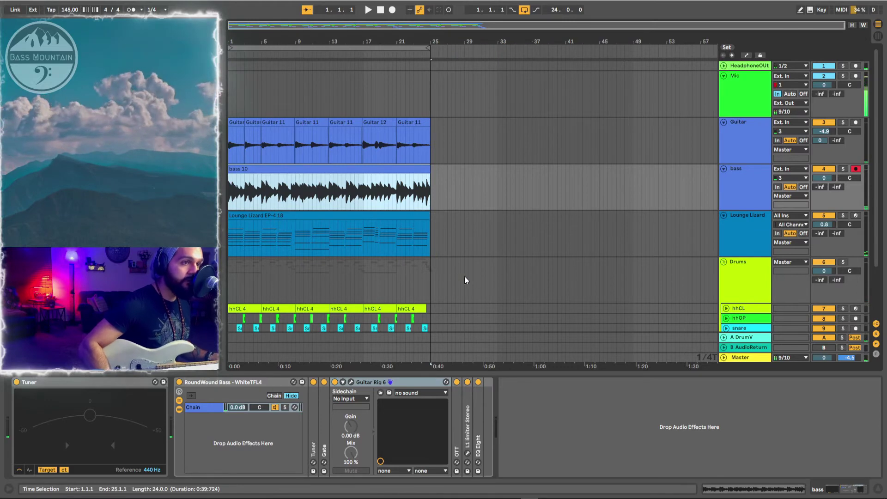
# Place the insert mark around bar 16 in the bass clip and listen to the take from there.
pyautogui.click(356, 197)
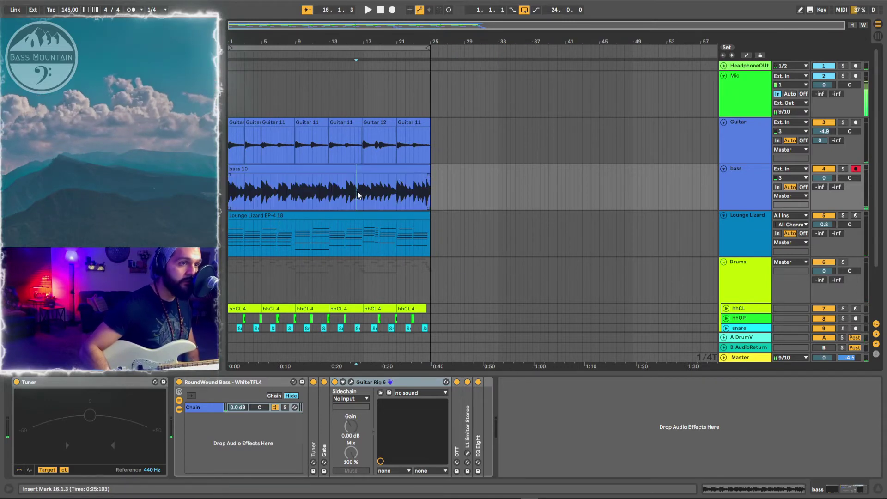
pyautogui.press('space')
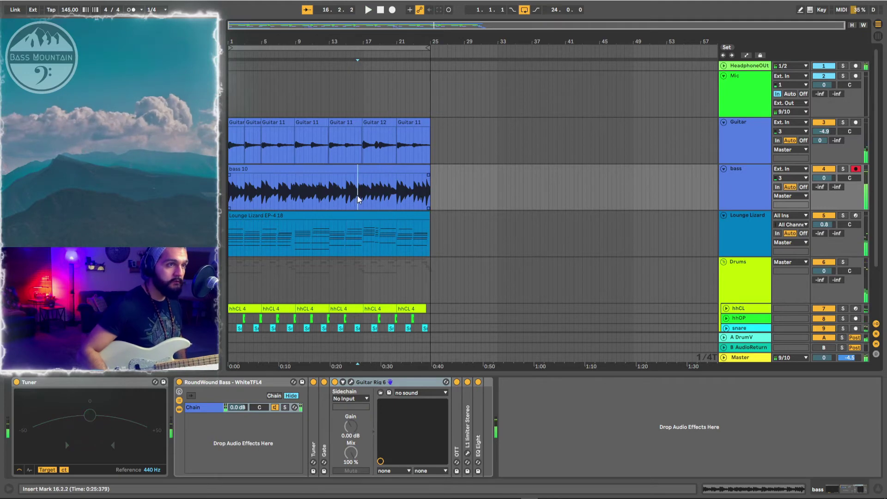
pyautogui.press('space')
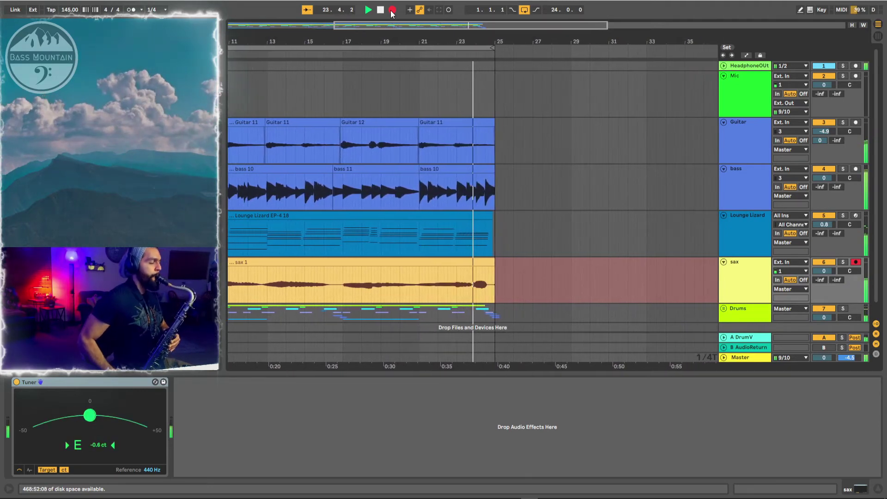
# Finish recording the 24-bar saxophone take on the sax track.
pyautogui.press('space')
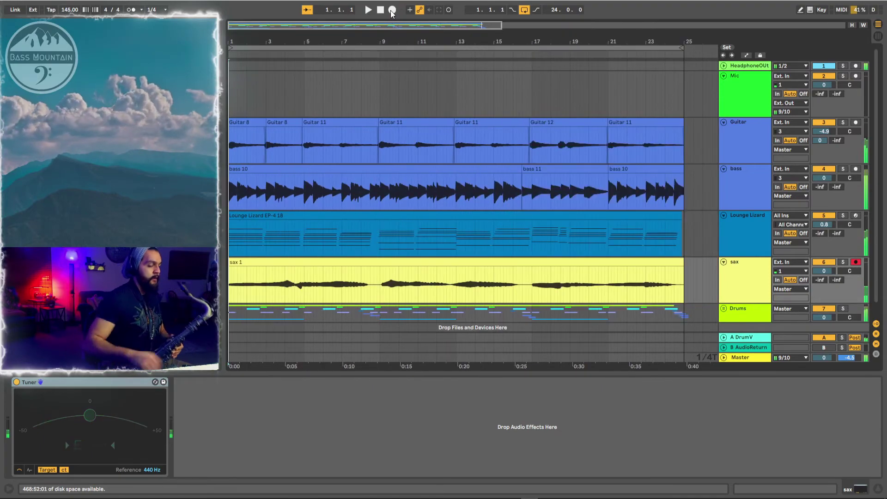